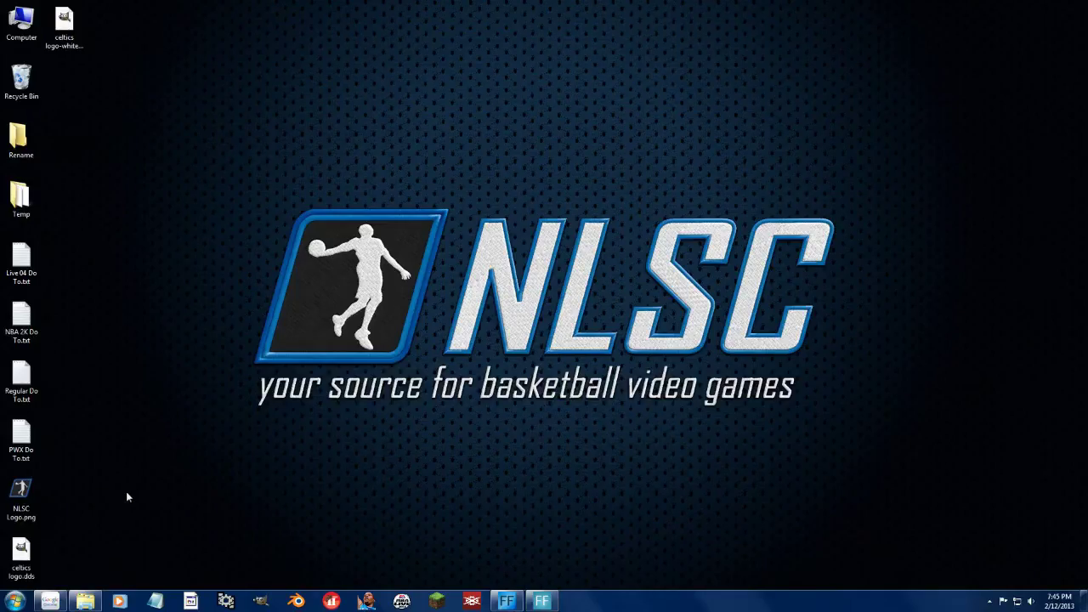
- Review the forum thread about an empty team logo, then minimize the browser
click(50, 600)
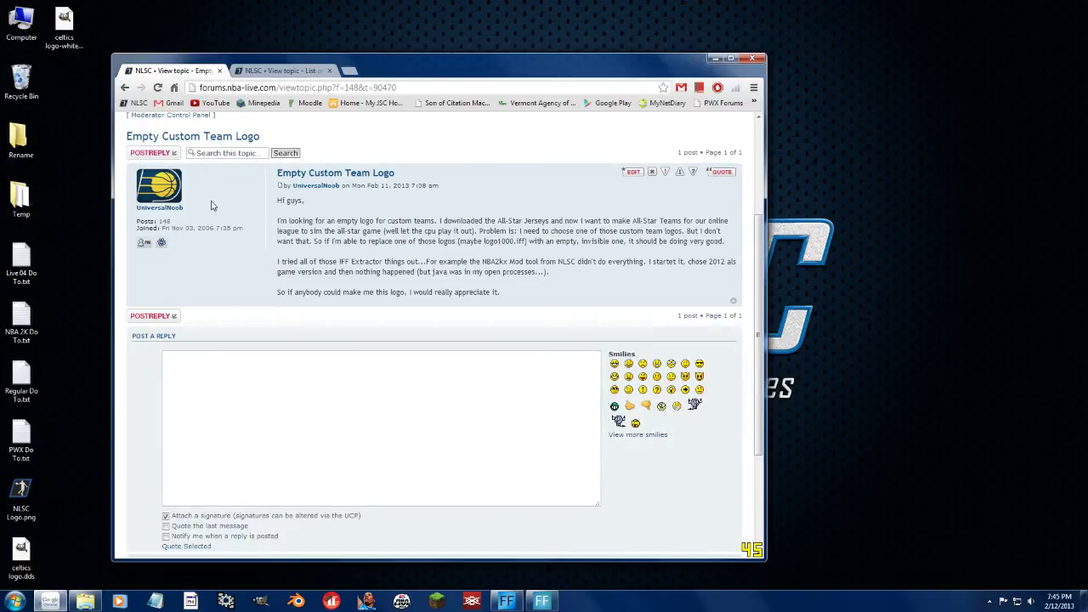
scroll(310, 246, up, 1)
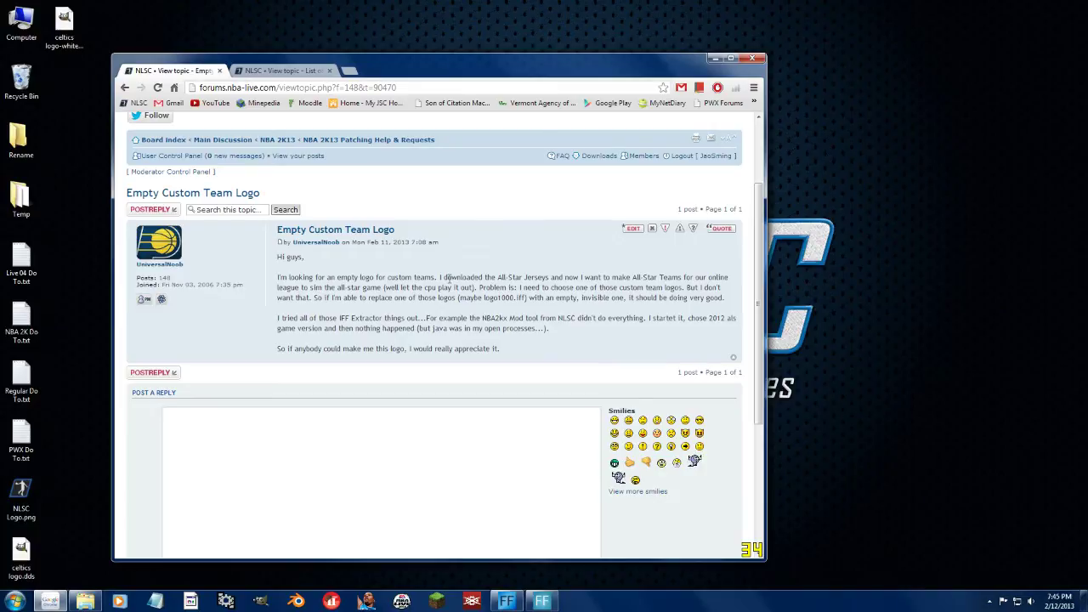
click(714, 58)
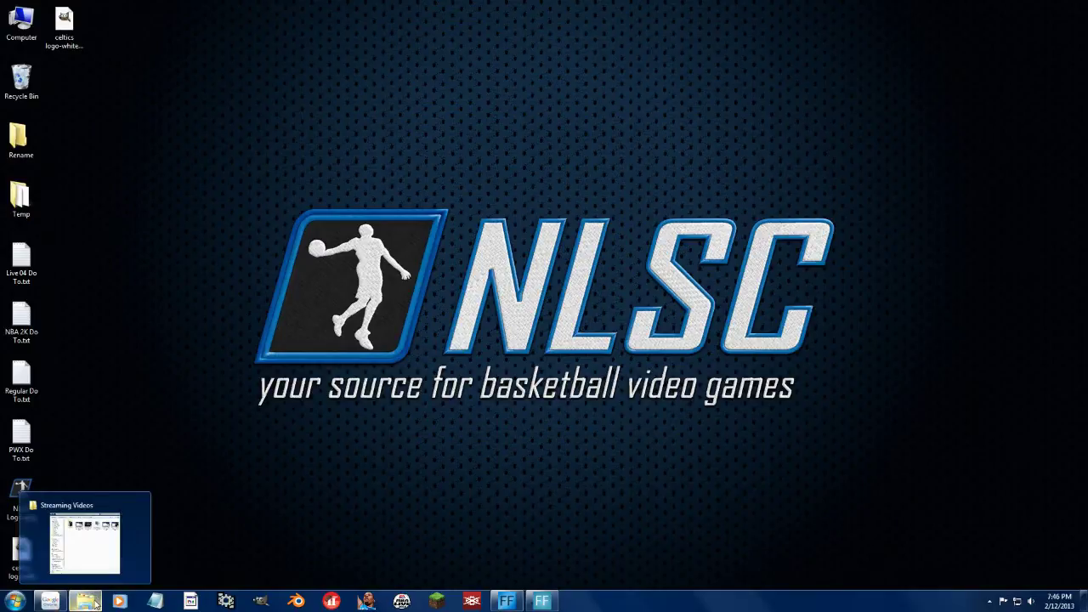
- Launch _Mod Tool 2K12 from the 2K Stuff Tools folder and confirm the game version
right_click(90, 604)
click(128, 427)
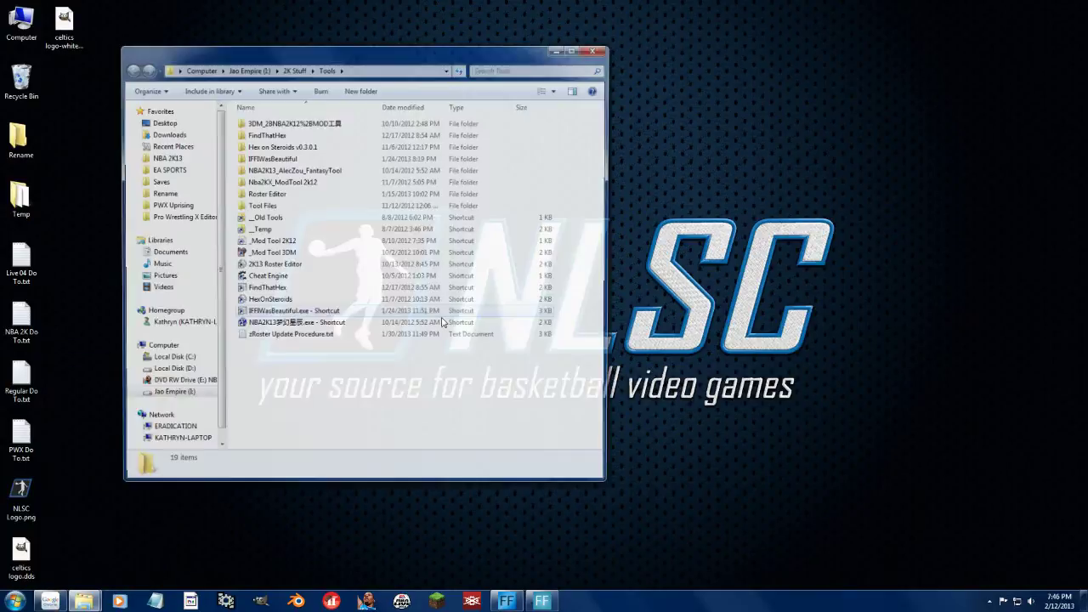
double_click(312, 244)
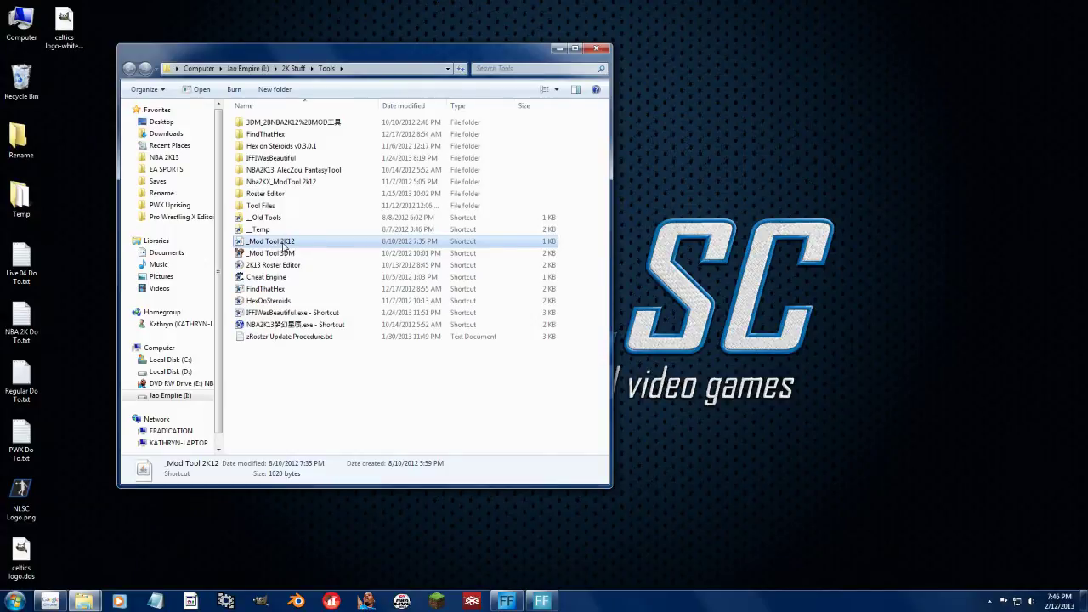
click(519, 325)
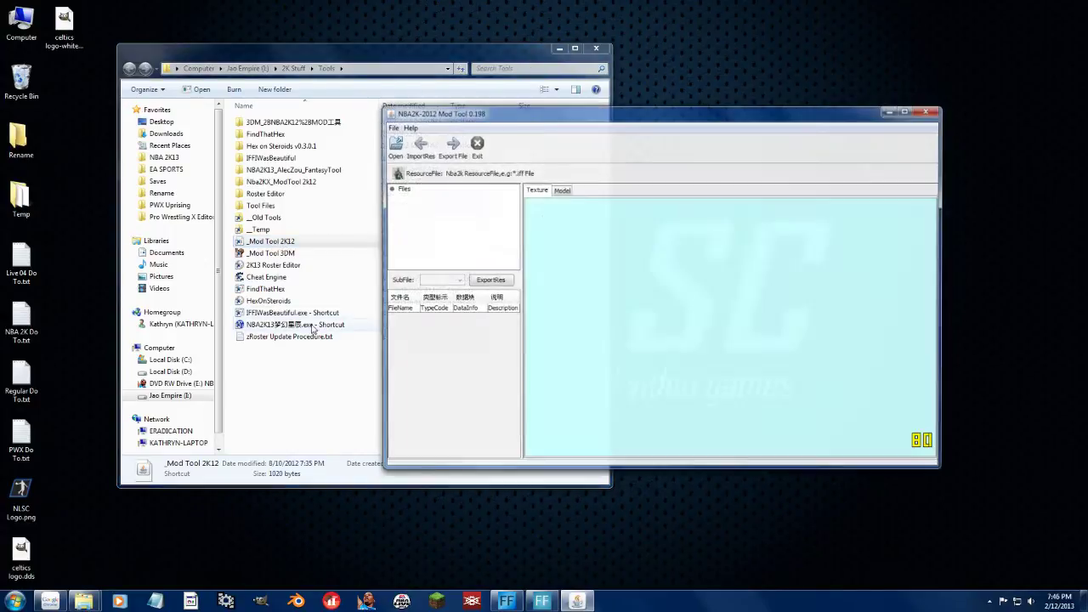
- Browse the NBA 2K13 logo files and open logo1000.iff
click(392, 144)
click(660, 303)
double_click(656, 310)
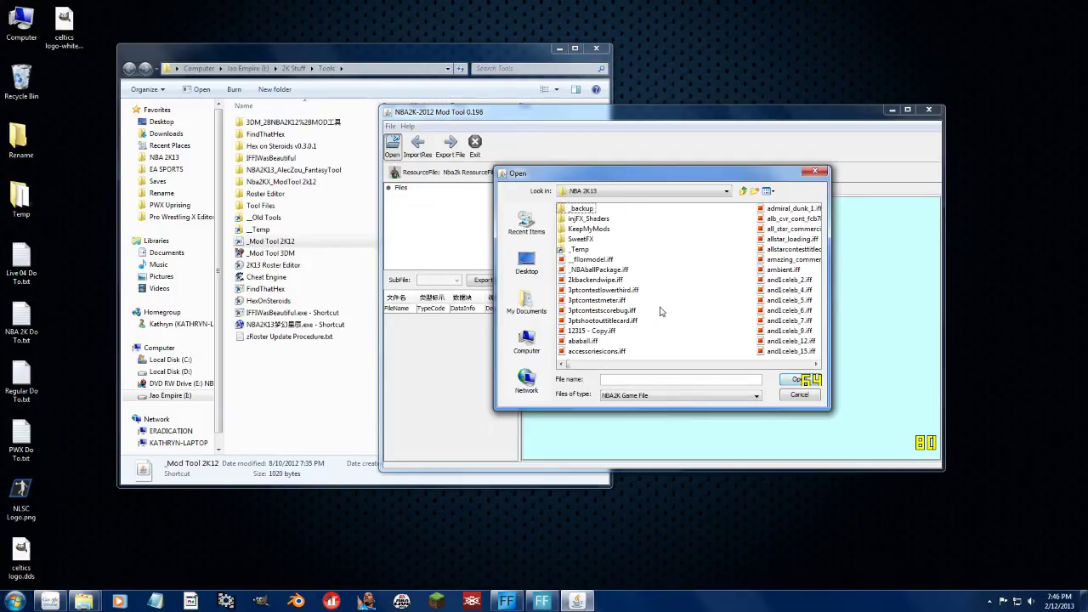
text(logo1000 - Copy - Copy.iff)
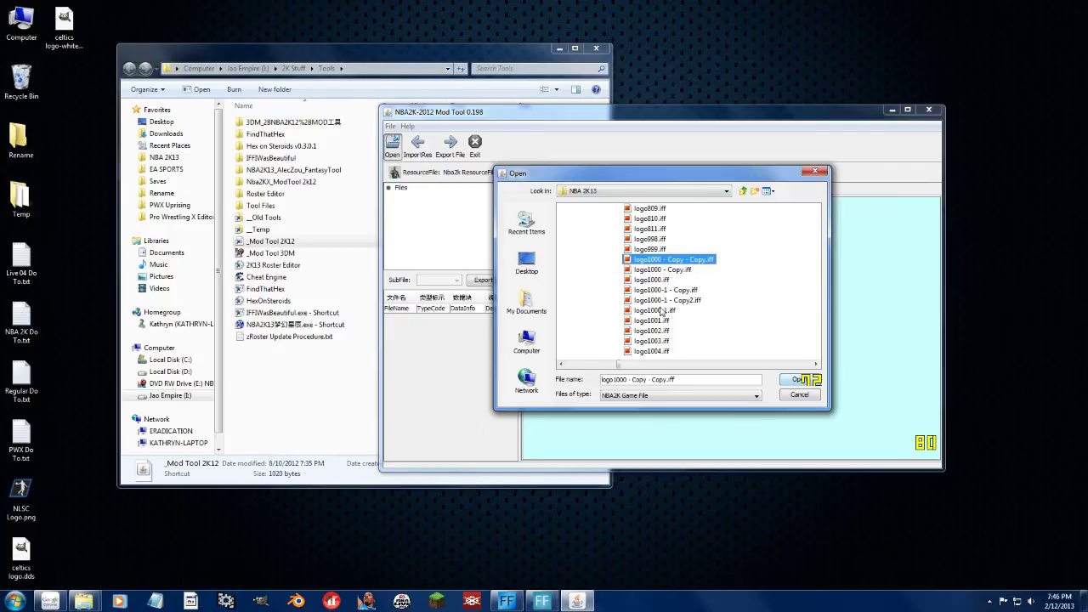
click(668, 289)
click(652, 280)
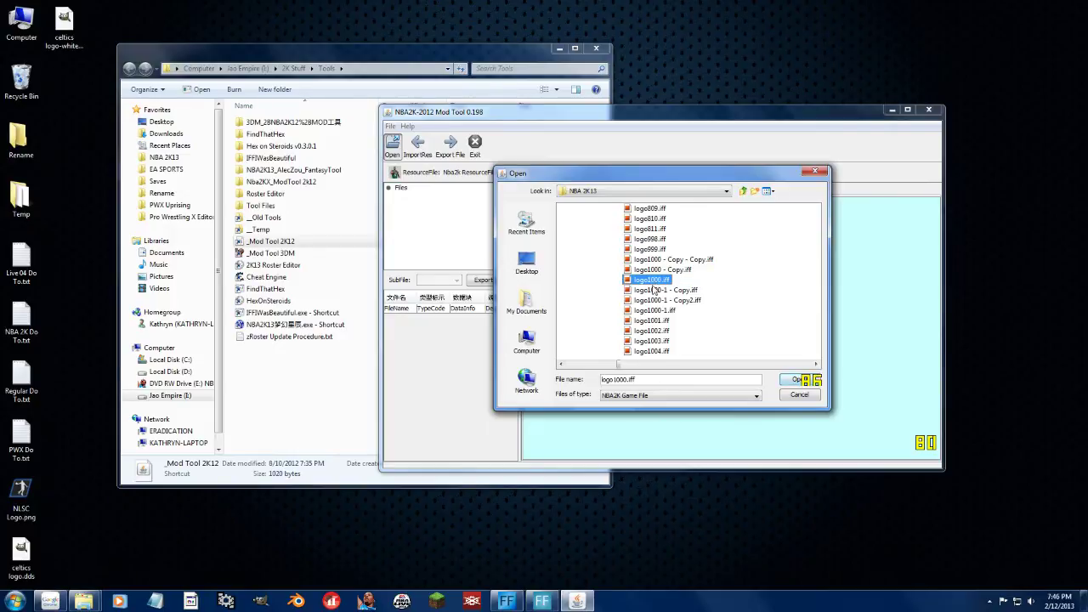
click(642, 322)
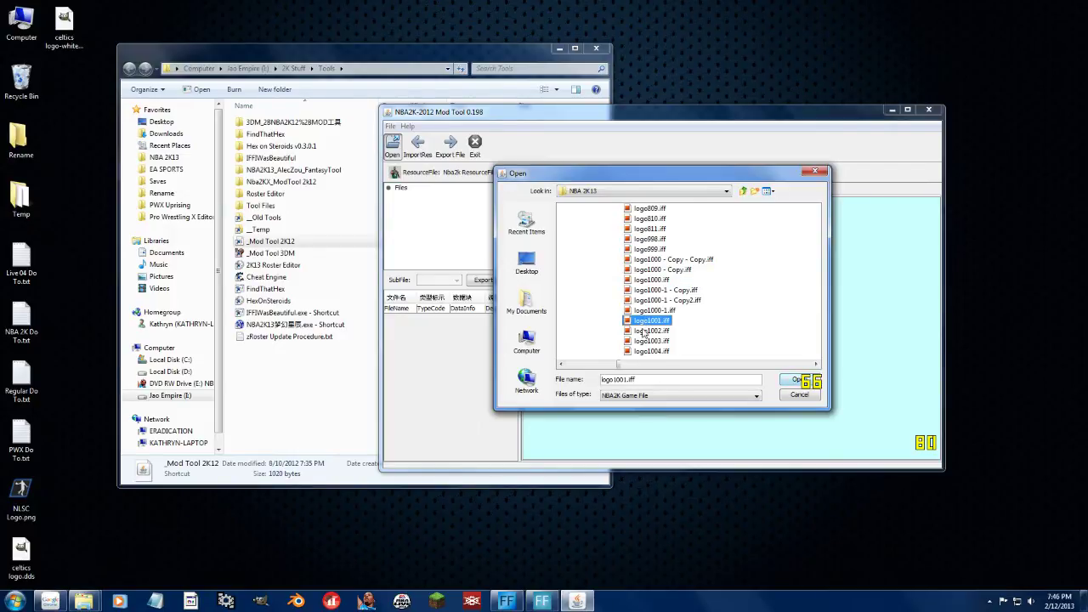
scroll(685, 371, right, 5)
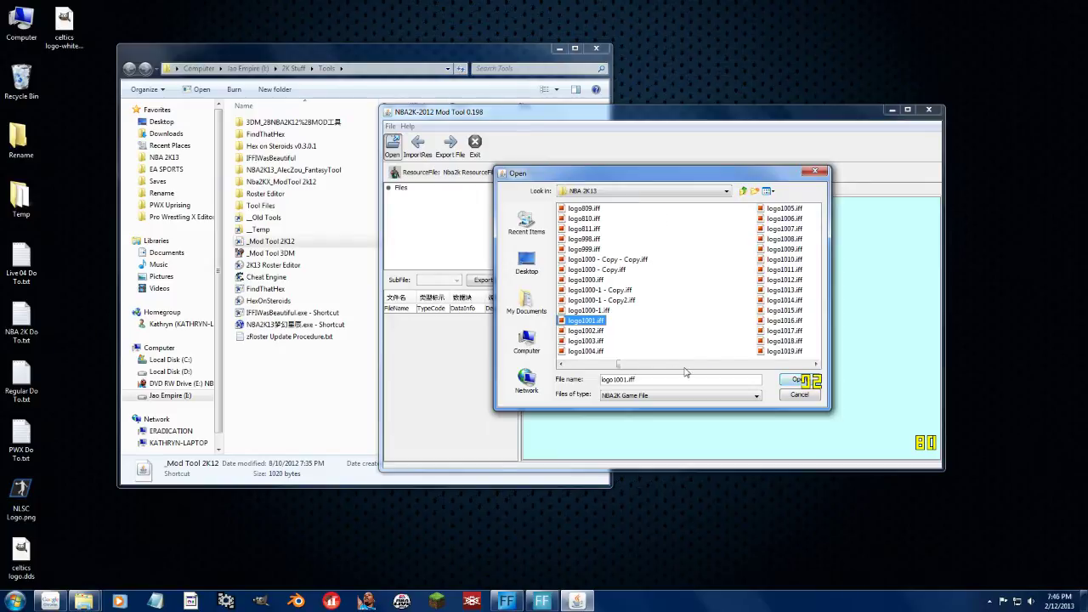
scroll(685, 372, right, 2)
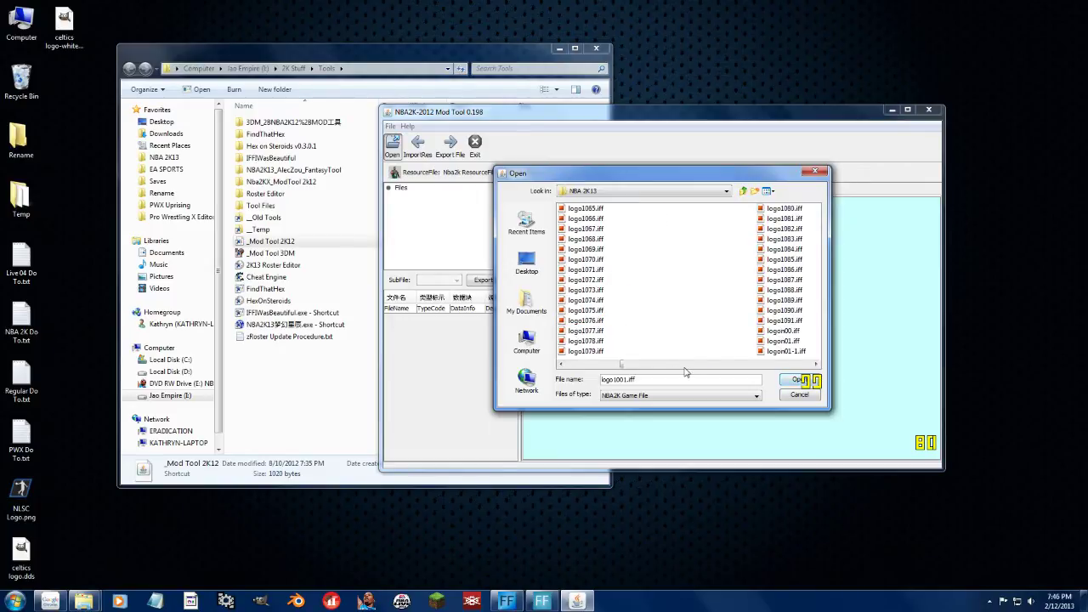
click(795, 320)
scroll(574, 369, left, 7)
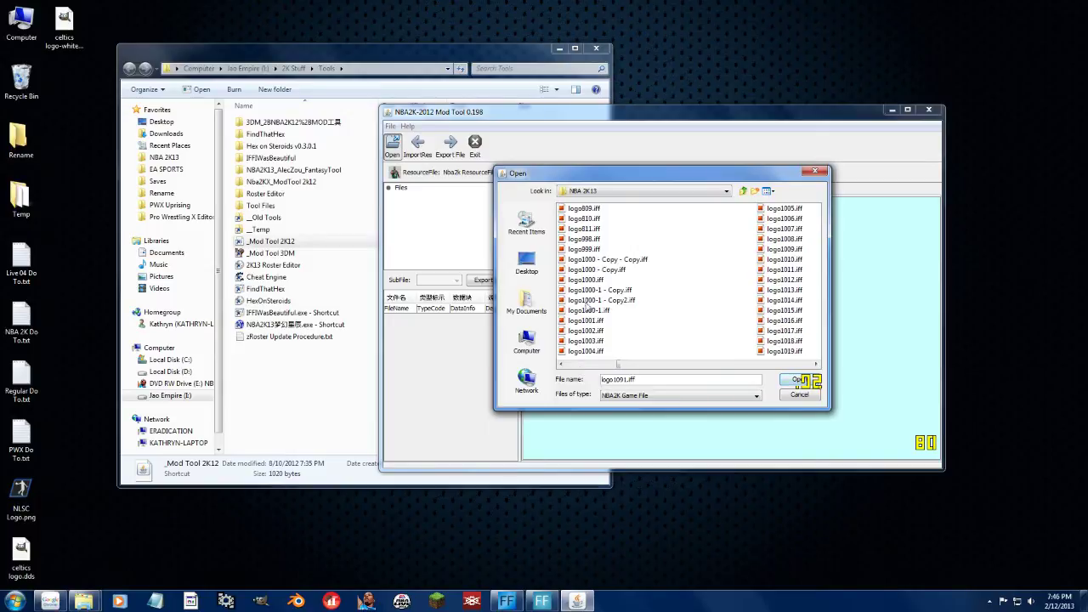
click(595, 280)
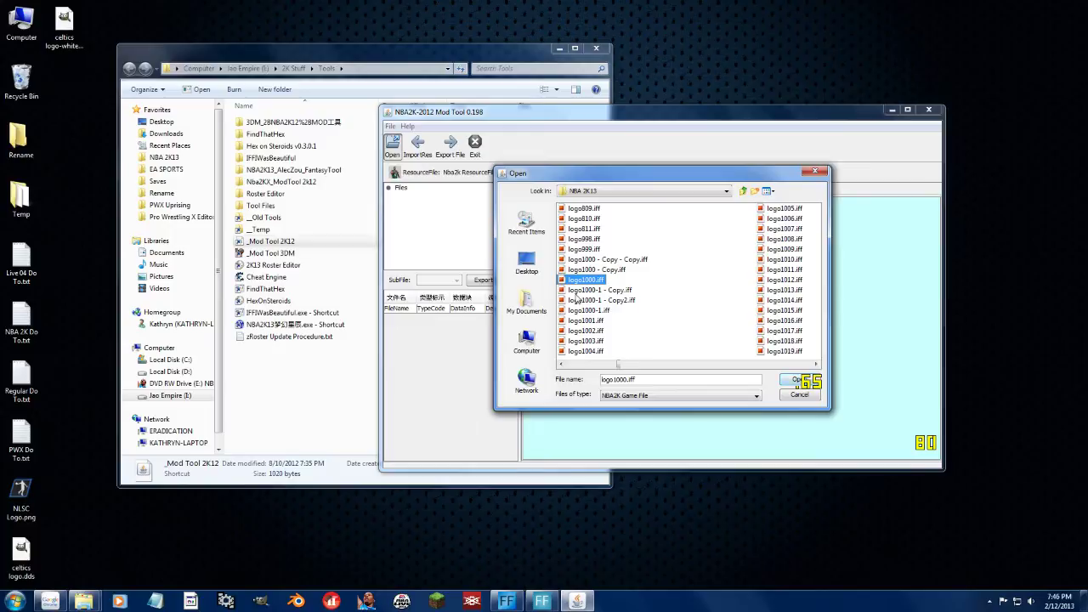
click(789, 382)
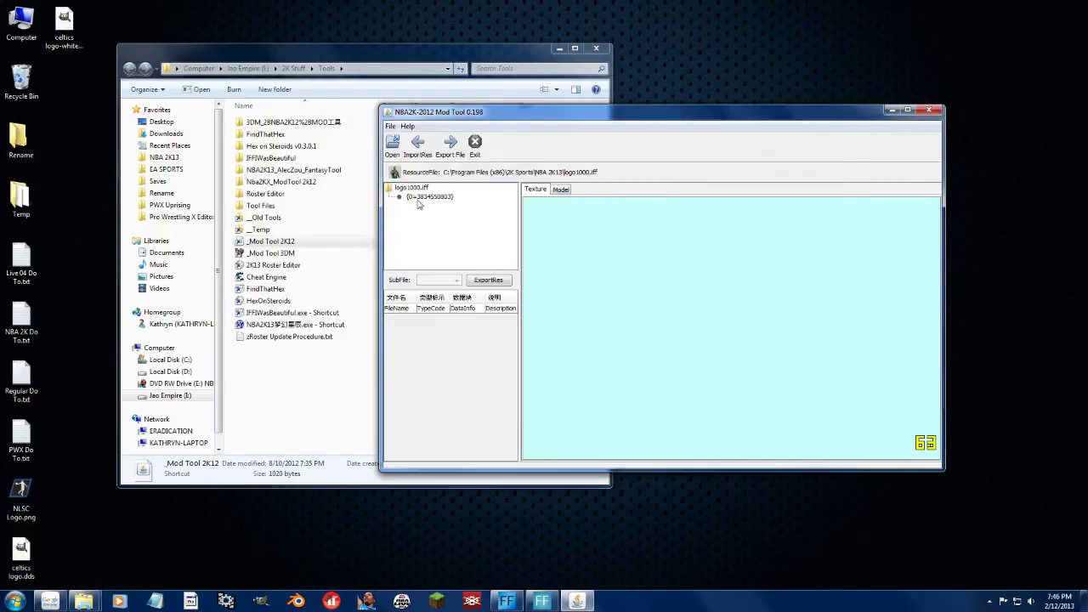
- Preview the logo1000 texture, then open logo1001.iff and view its 512×512 DXT5 circle logo
click(424, 198)
click(392, 145)
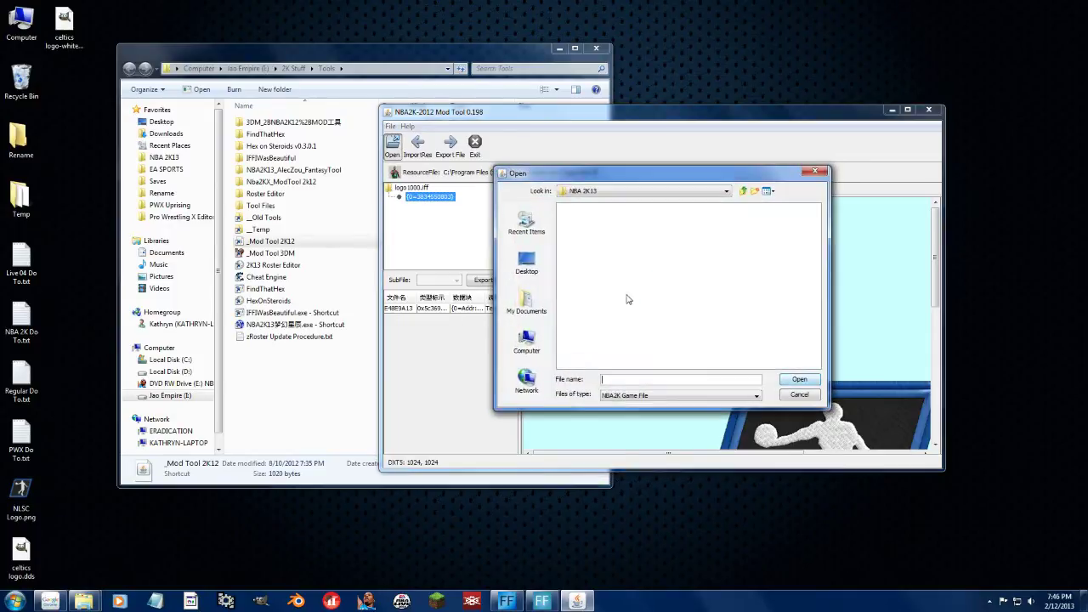
click(611, 291)
text(logo1001.iff)
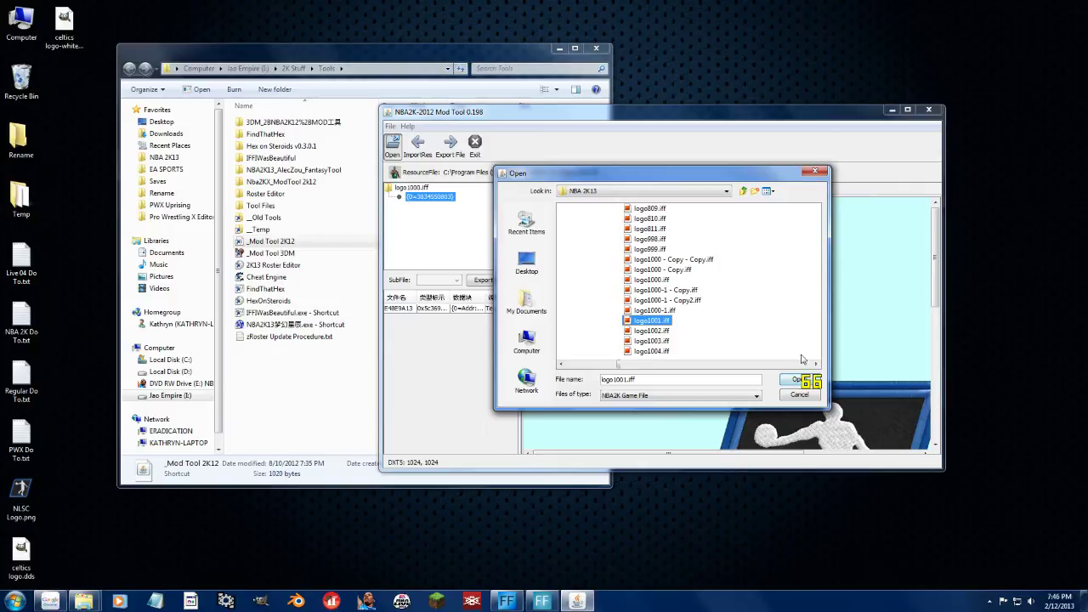
double_click(667, 320)
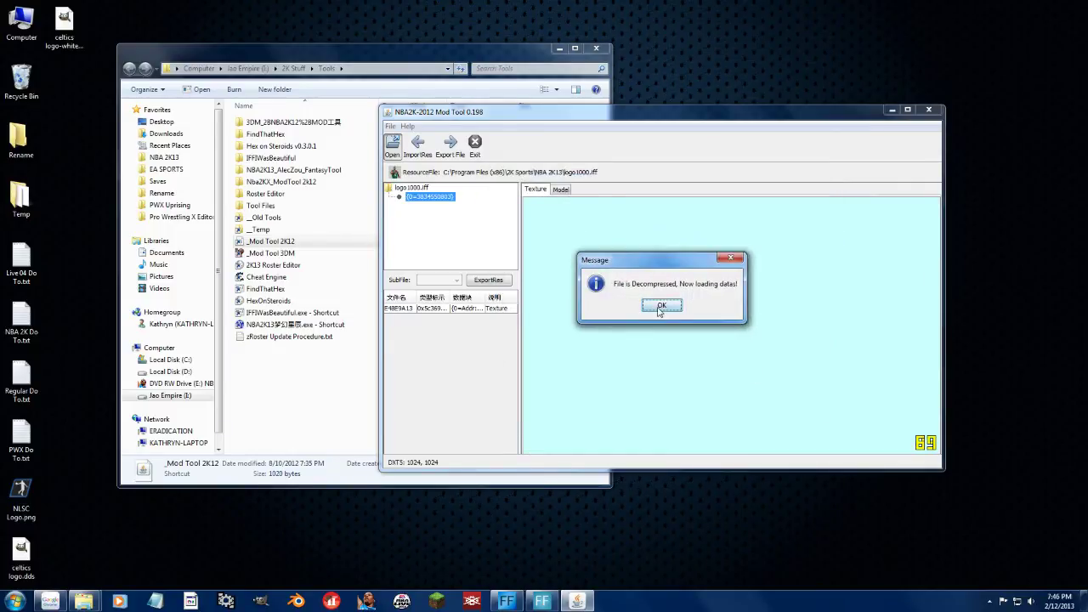
click(662, 307)
click(426, 197)
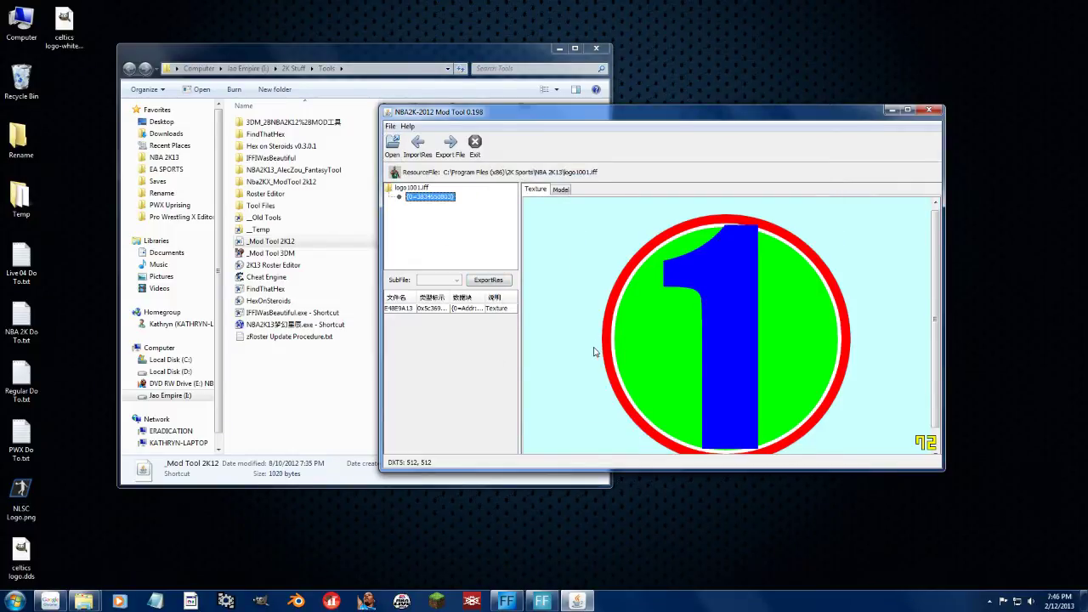
scroll(588, 339, down, 1)
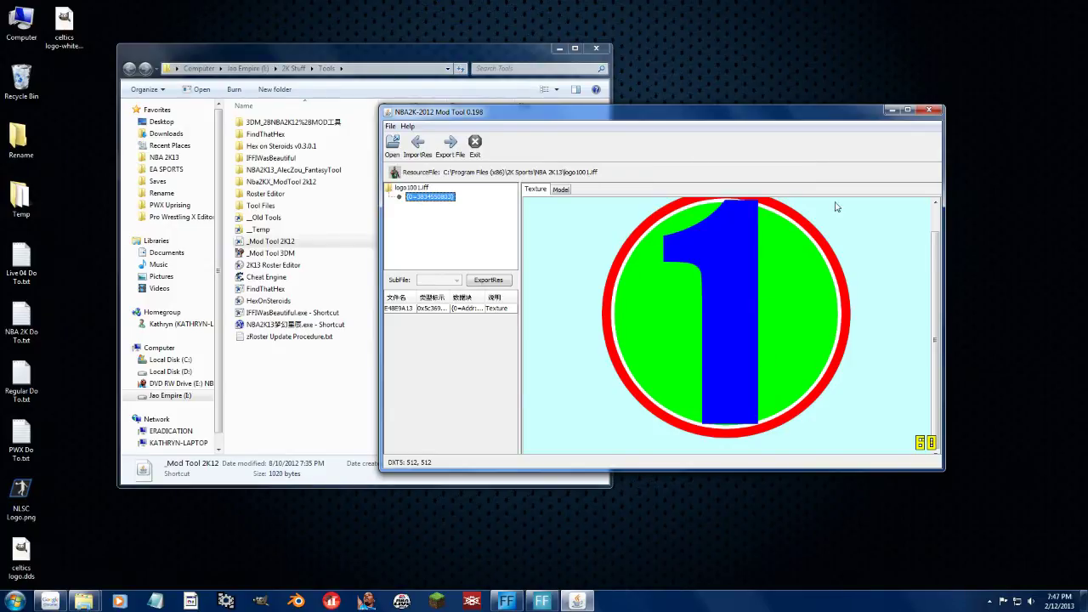
- Save the logo1001 texture with ExportRes as blankme.dds on the Desktop, then select the file
click(489, 279)
click(526, 262)
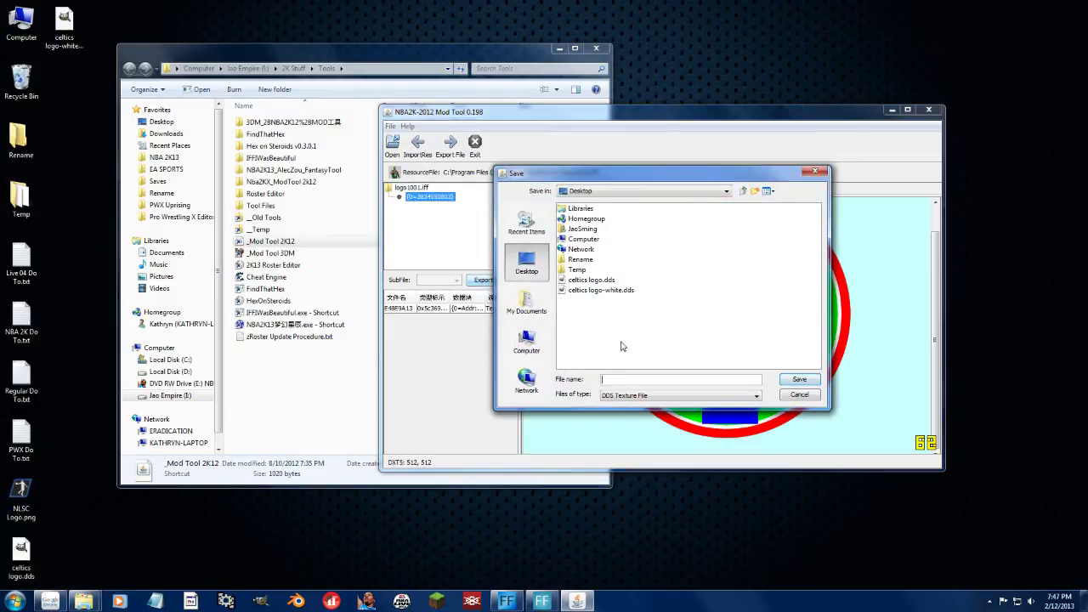
text(blankme)
key(Return)
key(Return)
click(67, 97)
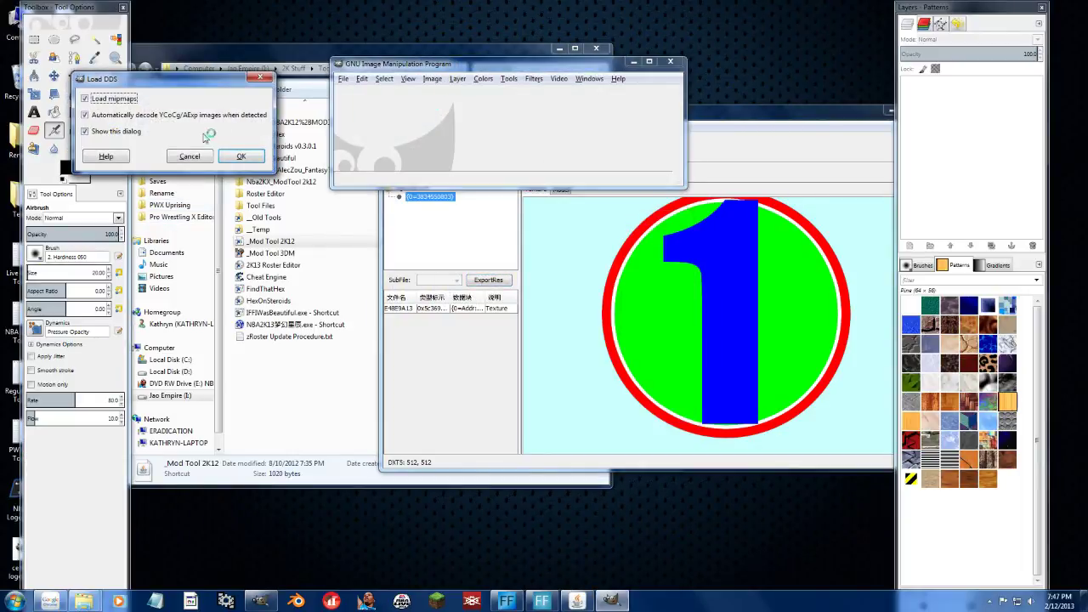
- Load blankme.dds in GIMP with the DDS options prompt disabled, trying Delete then undoing it
click(106, 131)
click(223, 155)
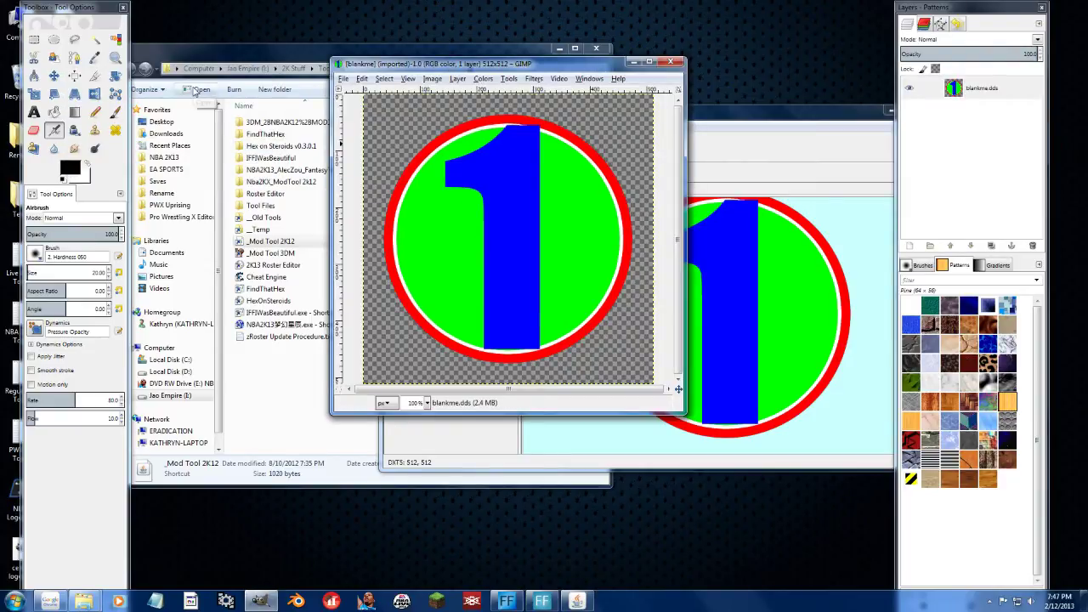
key(Delete)
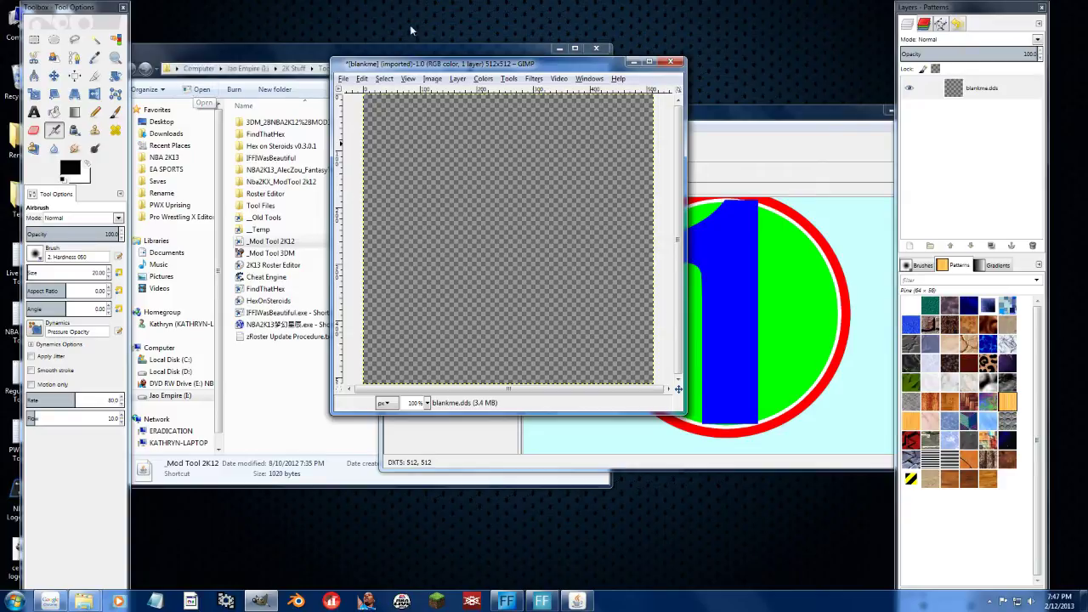
key(ctrl+z)
- Enlarge the Eraser to cover the image and erase the circle logo until the canvas is transparent
click(33, 129)
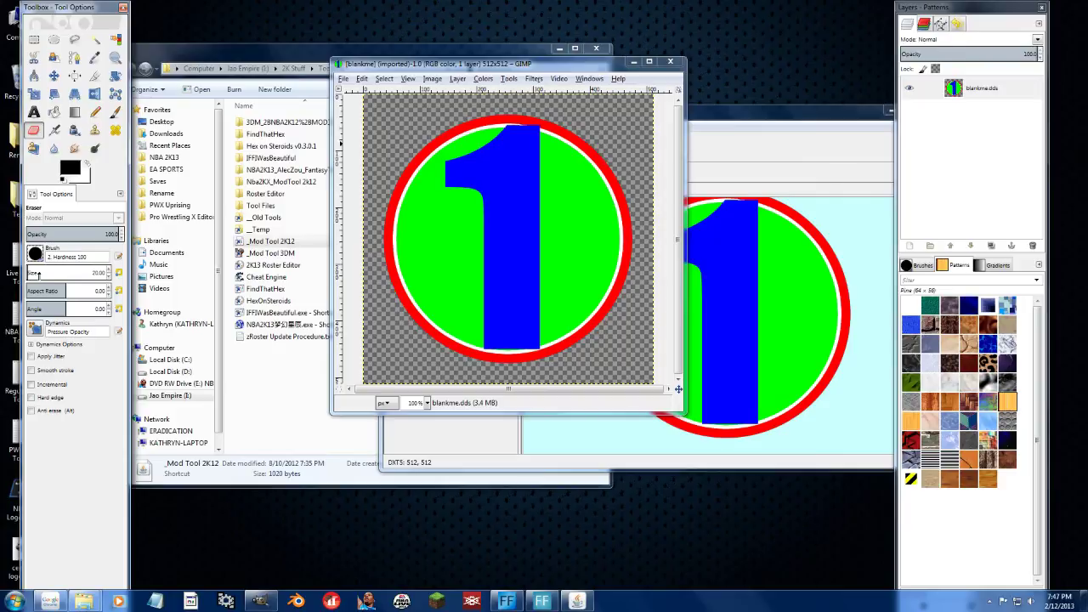
drag(34, 272, 108, 272)
click(489, 210)
mouse_move(489, 209)
mouse_down()
mouse_move(474, 290)
mouse_move(403, 239)
mouse_move(535, 208)
mouse_up()
key(ctrl+z)
key(ctrl+z)
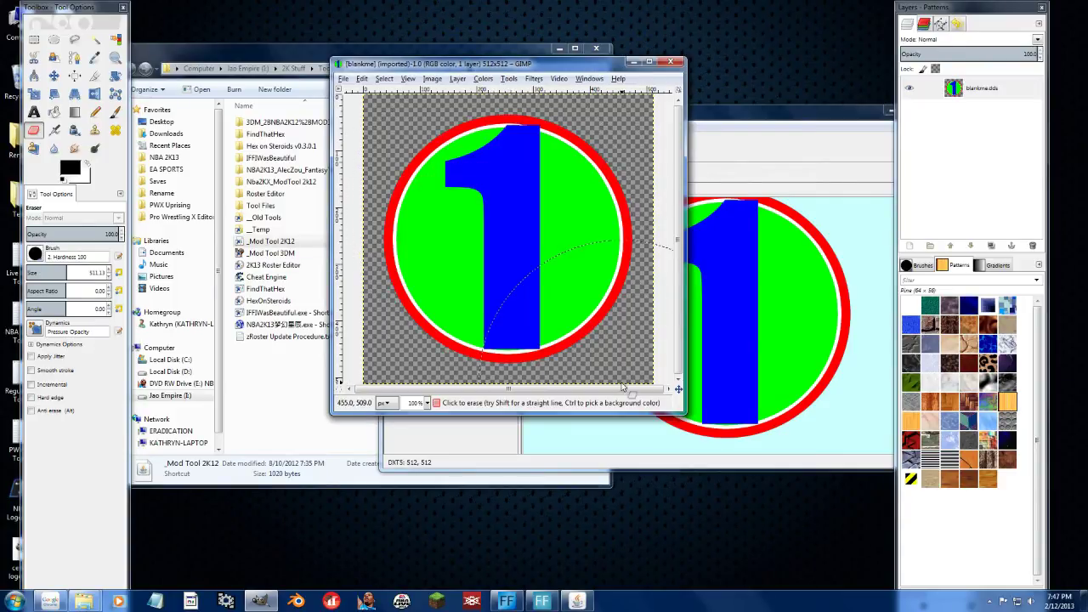
mouse_move(663, 374)
mouse_down()
mouse_move(633, 354)
mouse_move(425, 374)
mouse_move(407, 275)
mouse_move(424, 243)
mouse_up()
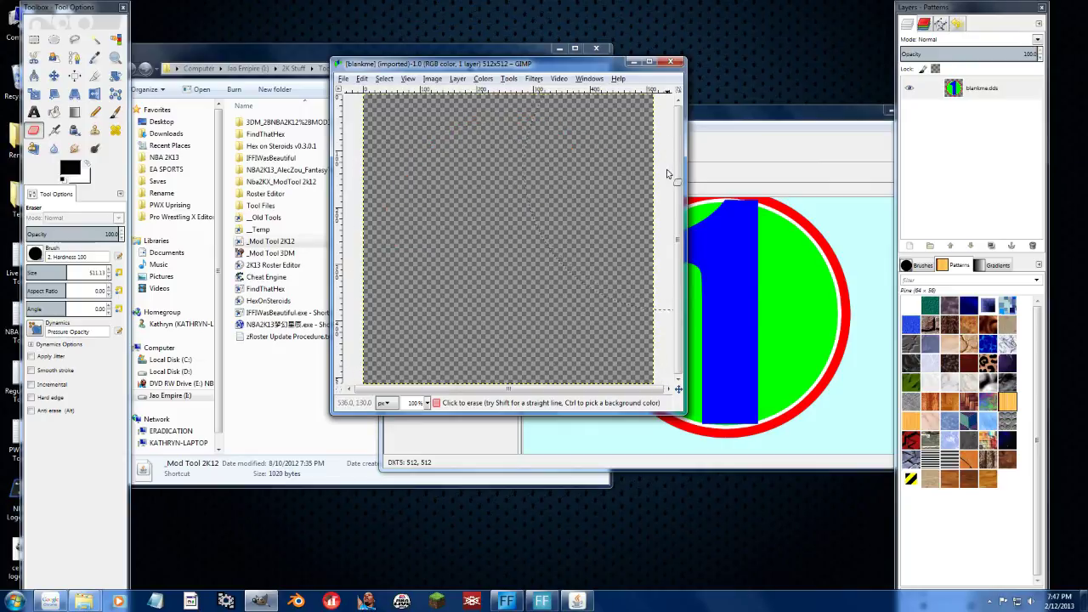
key(ctrl+z)
key(ctrl+z)
key(ctrl+y)
key(ctrl+y)
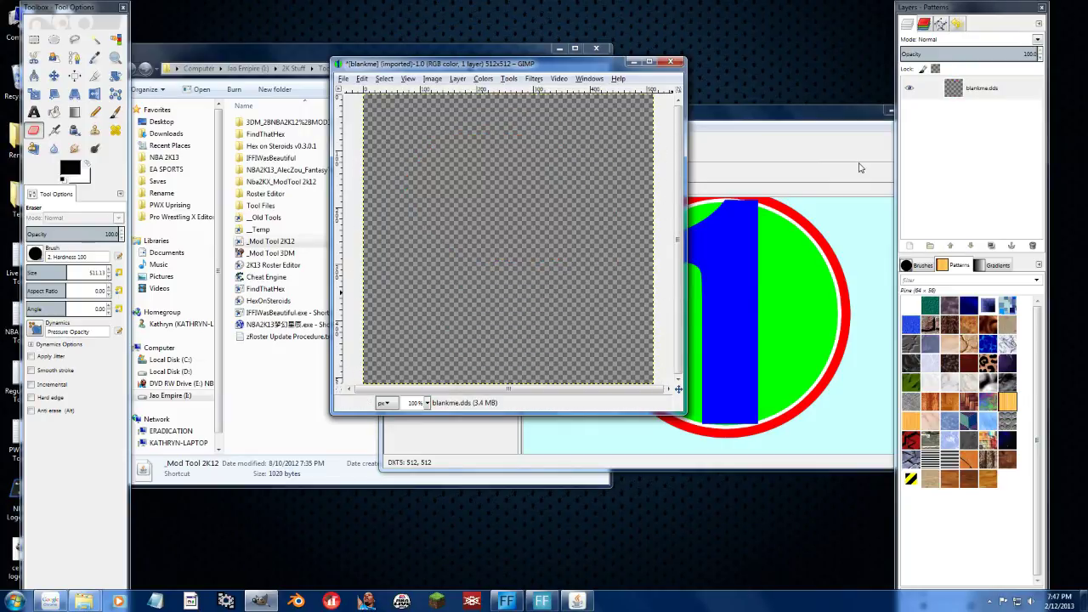
- Overwrite blankme.dds on the Desktop using BC3 / DXT5 compression and Generate mipmaps
click(345, 79)
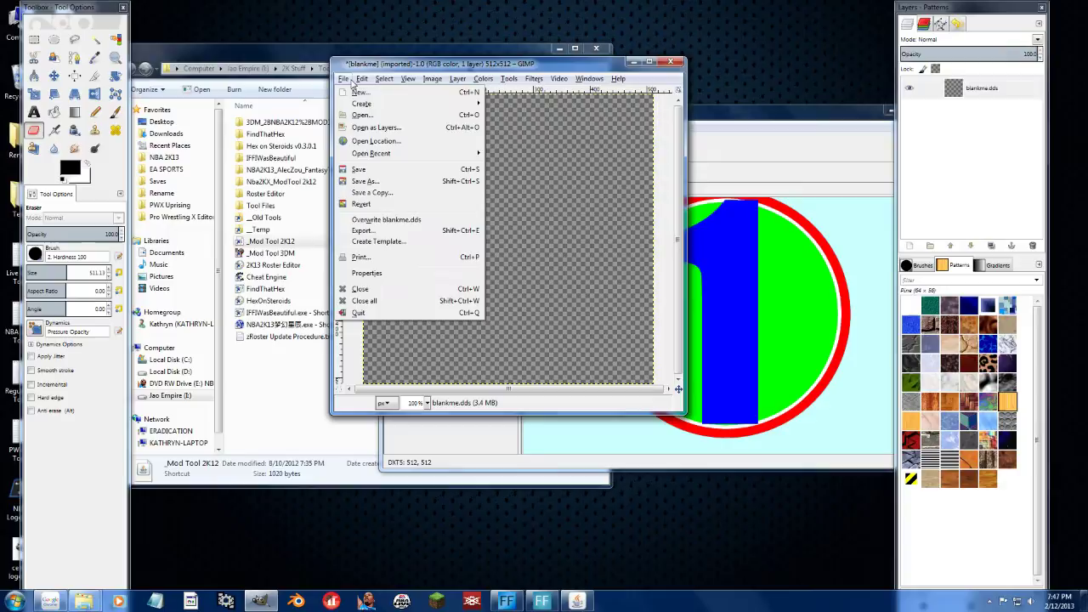
click(382, 232)
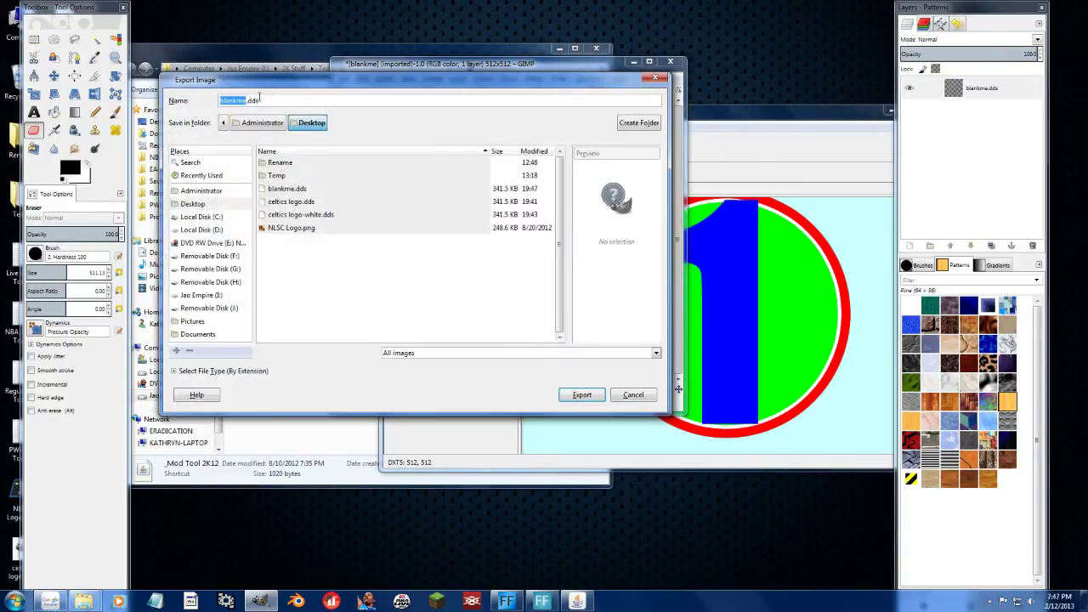
click(237, 100)
click(581, 395)
click(431, 295)
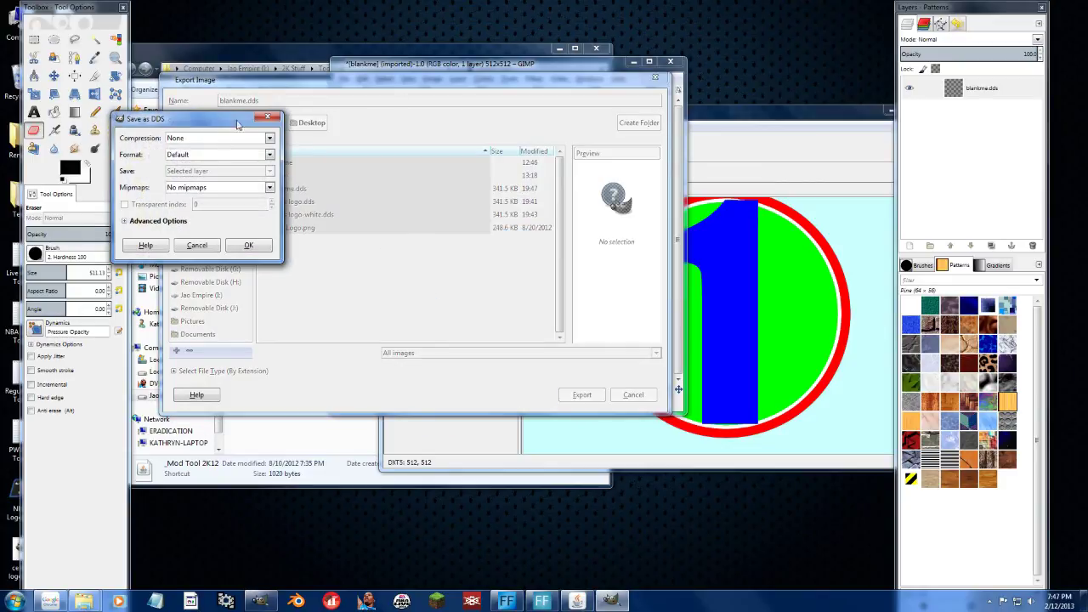
click(216, 138)
click(190, 191)
click(190, 189)
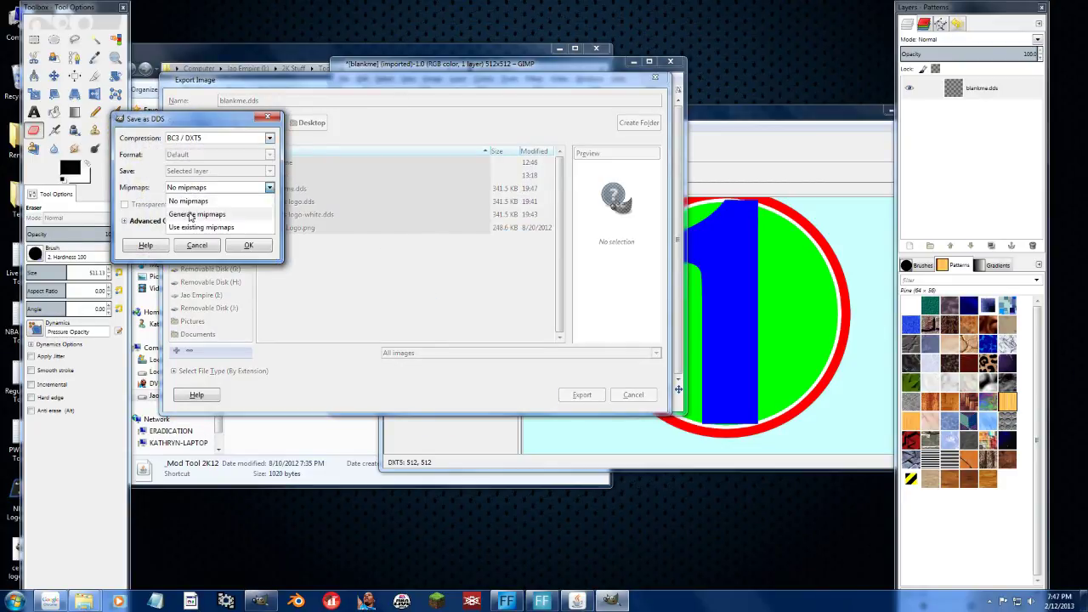
click(194, 202)
click(243, 246)
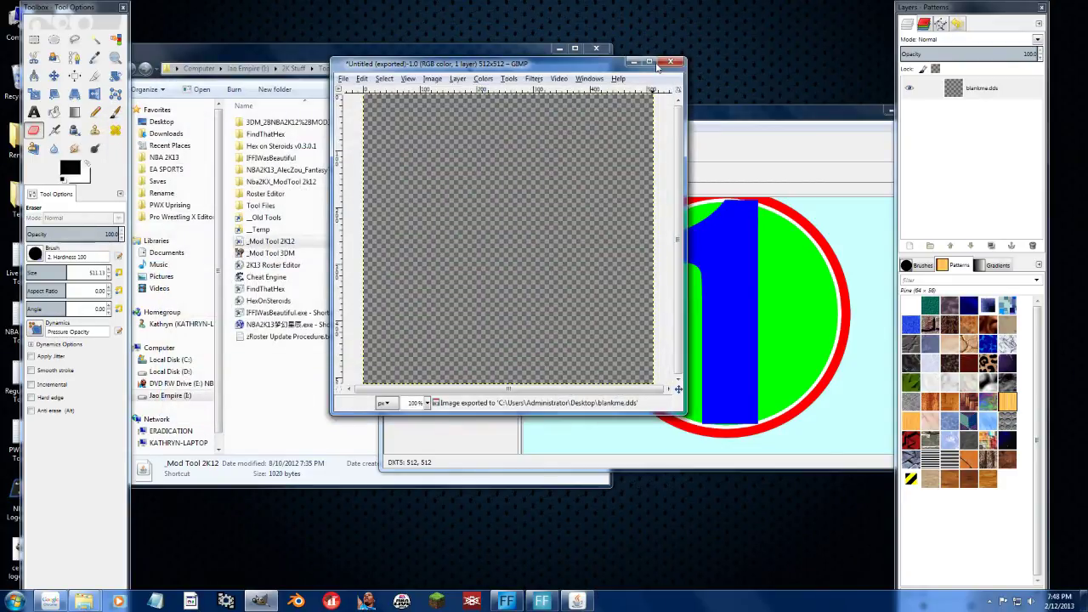
- Close the image without saving and quit GIMP
click(670, 61)
key(ctrl+d)
click(670, 61)
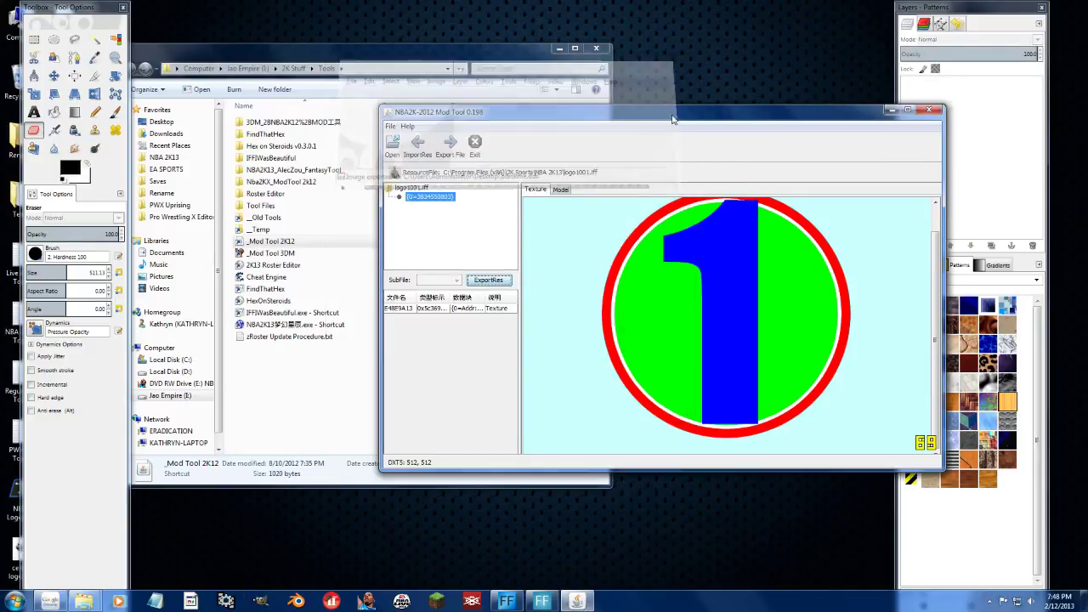
- Import blankme.dds into the logo1001 texture and acknowledge the success message
click(417, 144)
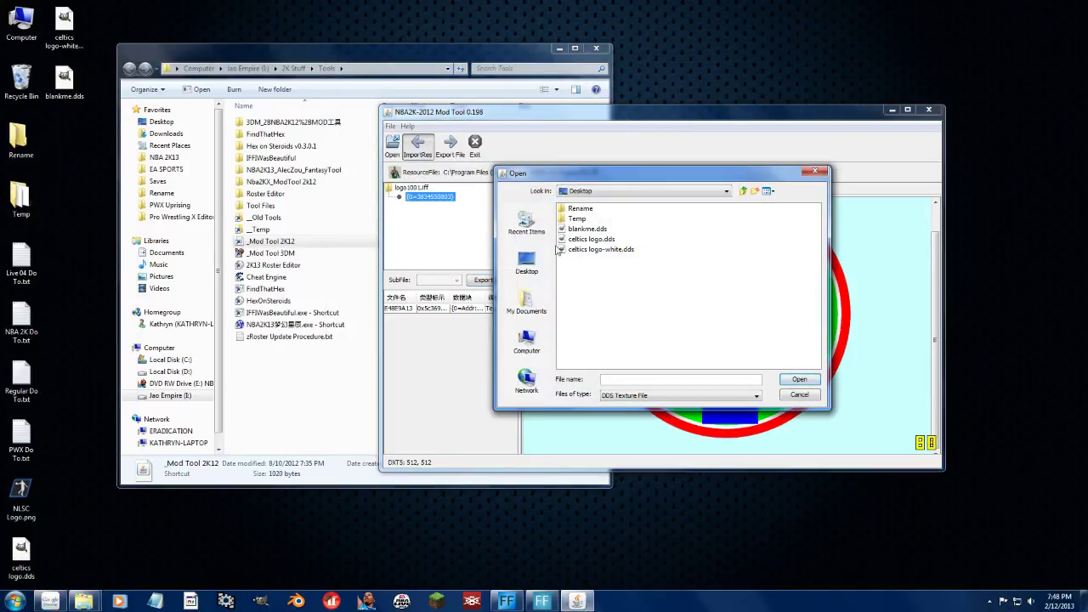
double_click(594, 239)
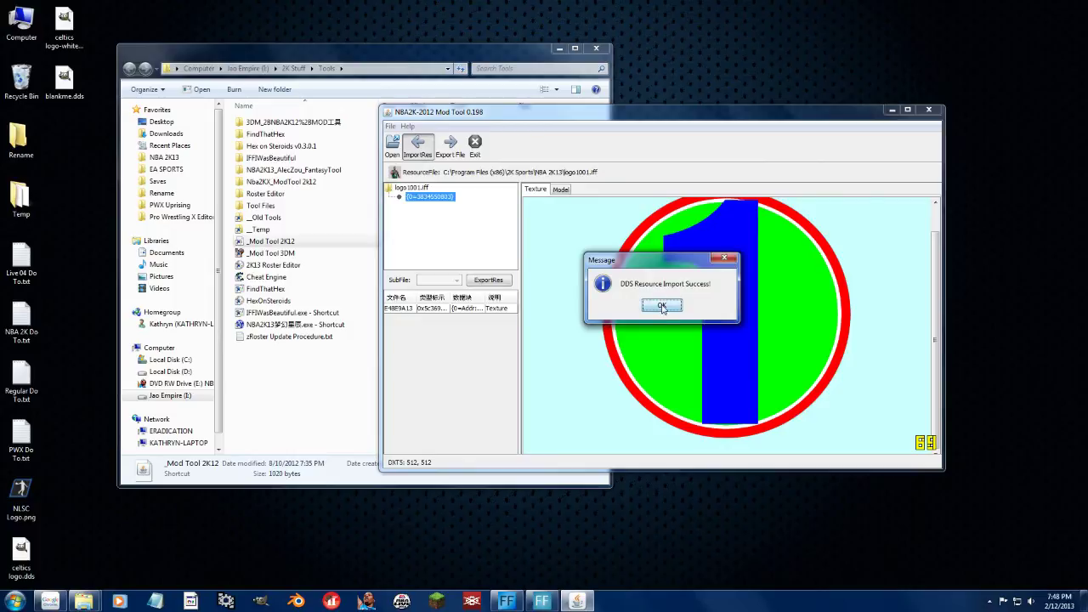
click(662, 307)
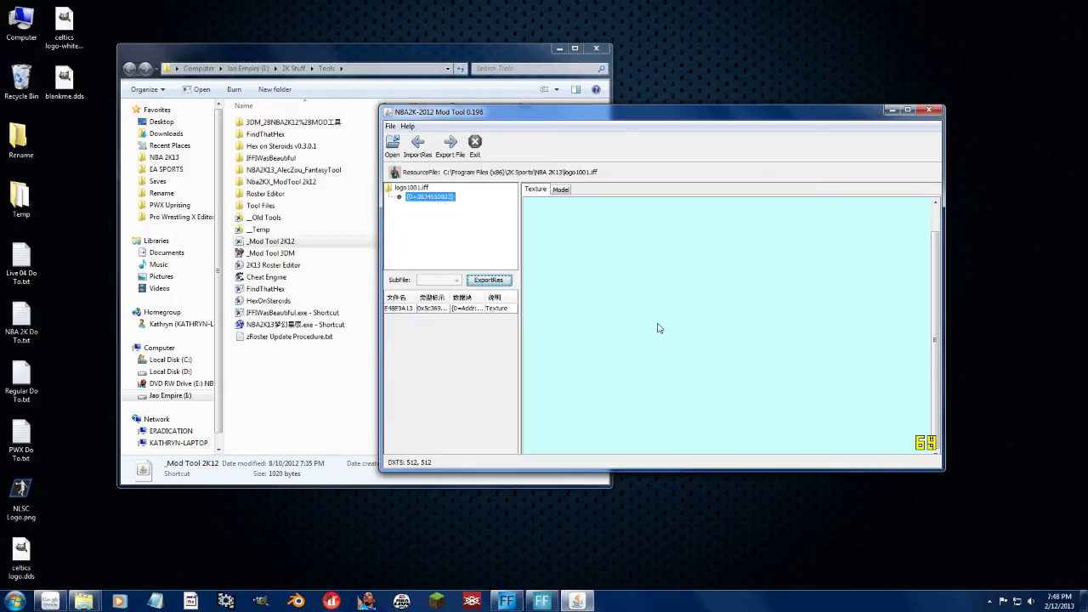
- Open blankme.dds in GIMP, turning off the DDS load options prompt
double_click(64, 81)
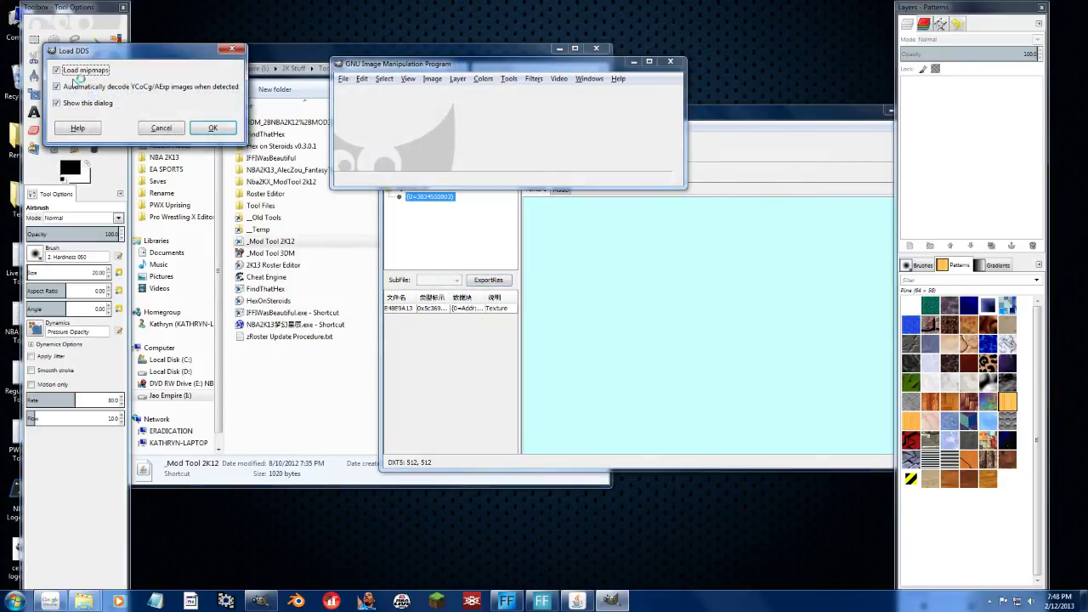
click(85, 102)
click(204, 128)
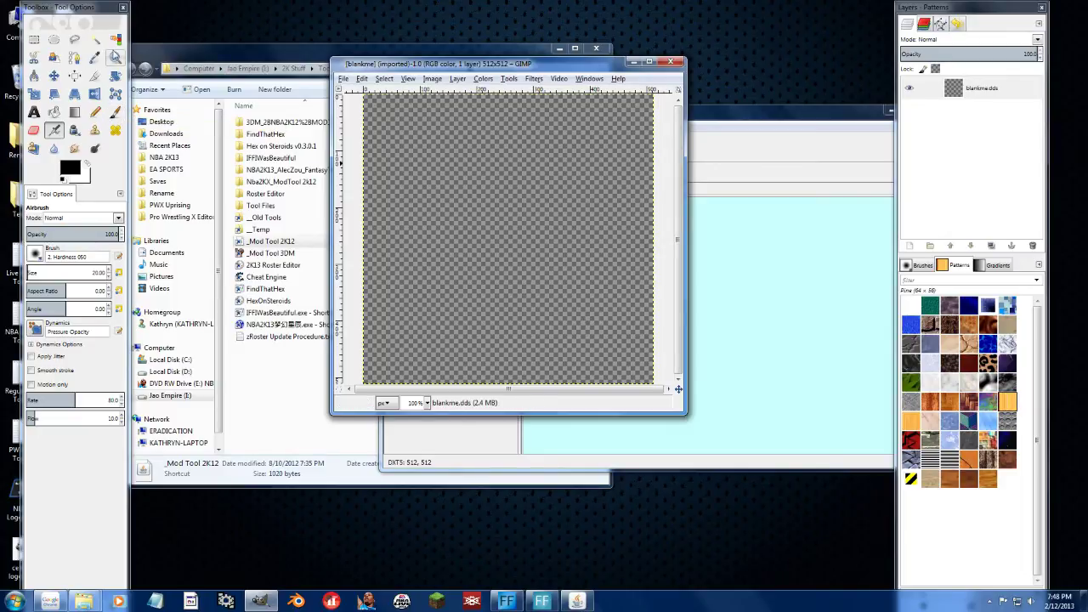
- Paint one black pixel in the bottom-left corner with a 1-pixel hard brush, then start exporting
click(114, 56)
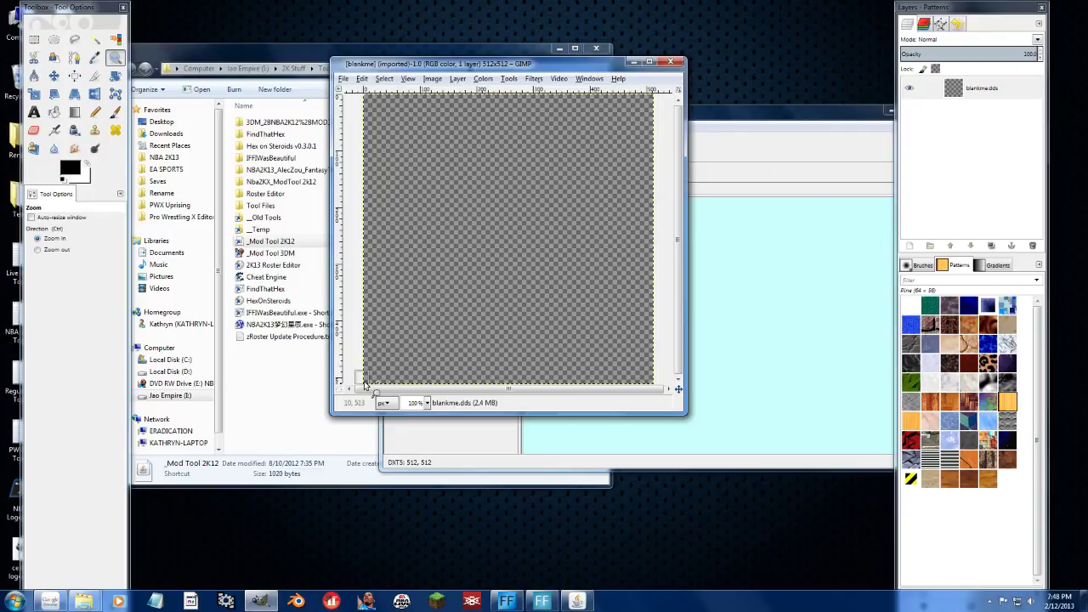
drag(365, 374, 373, 380)
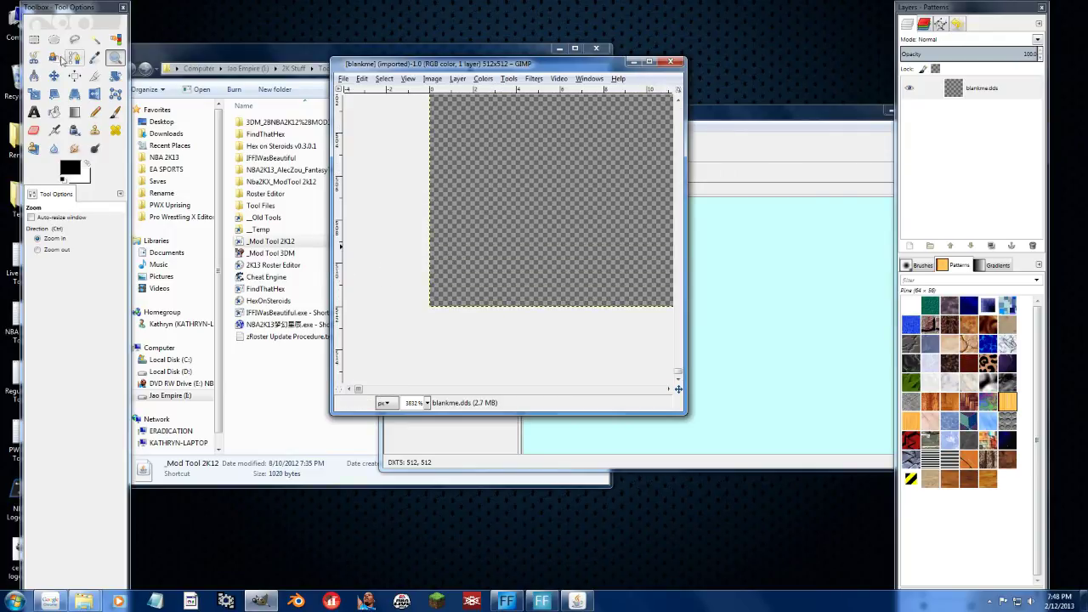
click(95, 111)
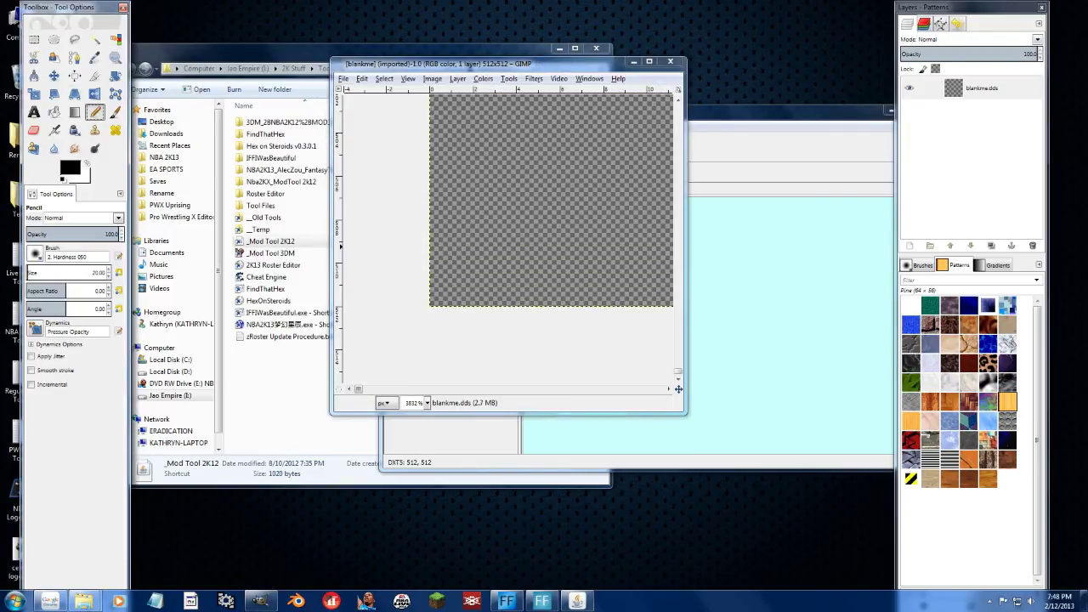
click(35, 253)
click(71, 282)
click(440, 296)
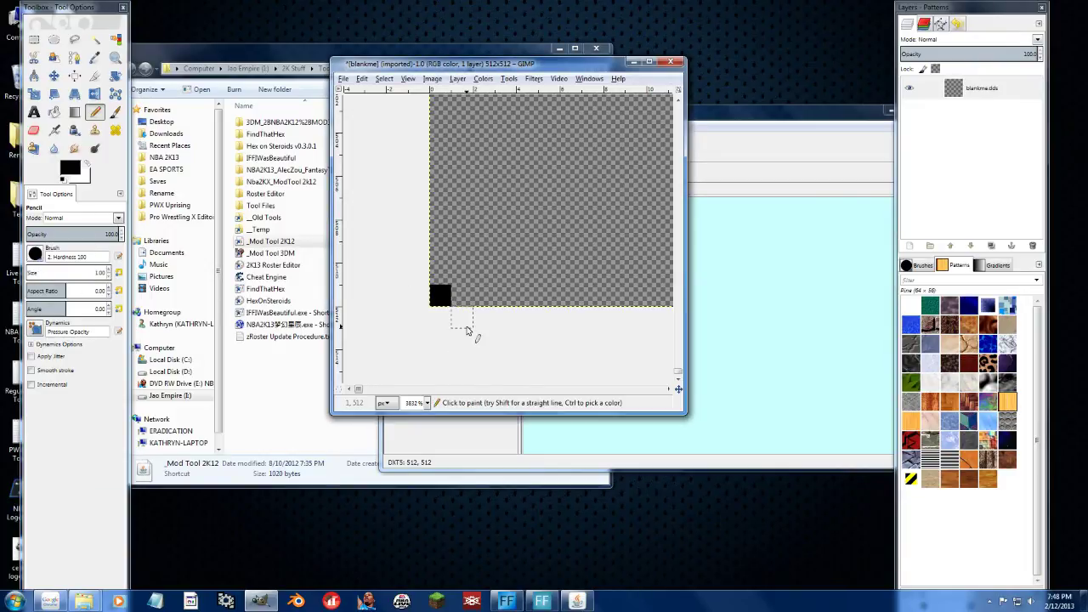
click(343, 79)
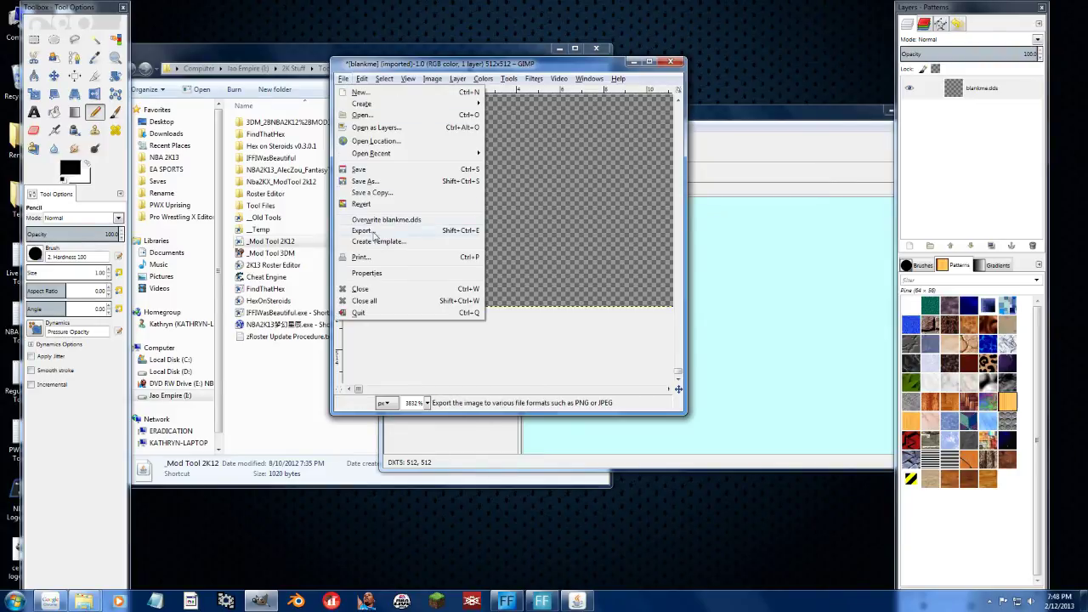
click(374, 234)
- Export as blankme1.pixel.dds with BC3 / DXT5 compression and generated mipmaps
click(252, 100)
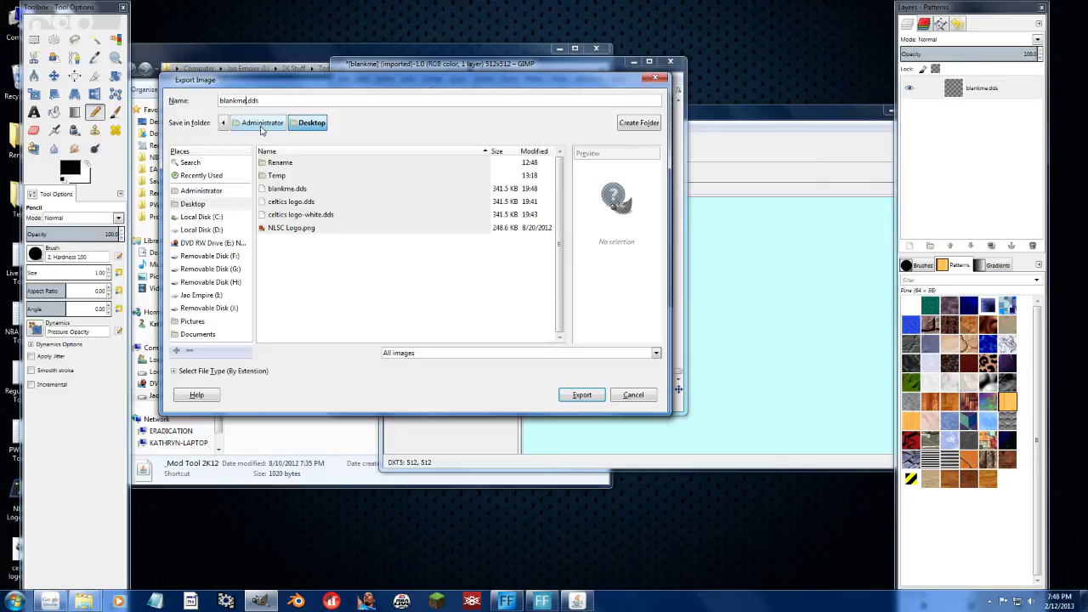
text(1.pixel)
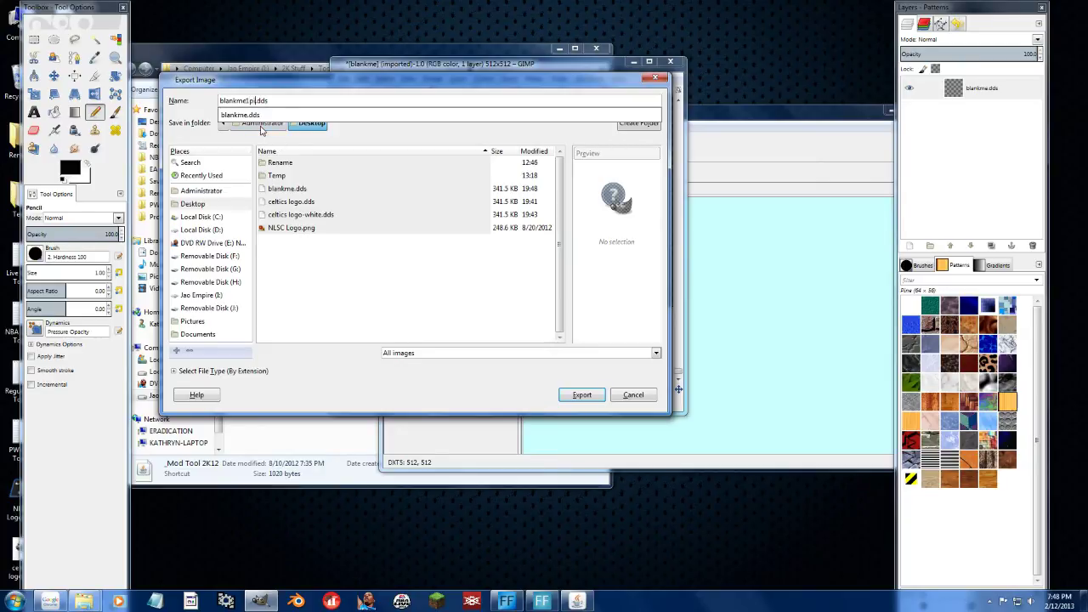
key(Return)
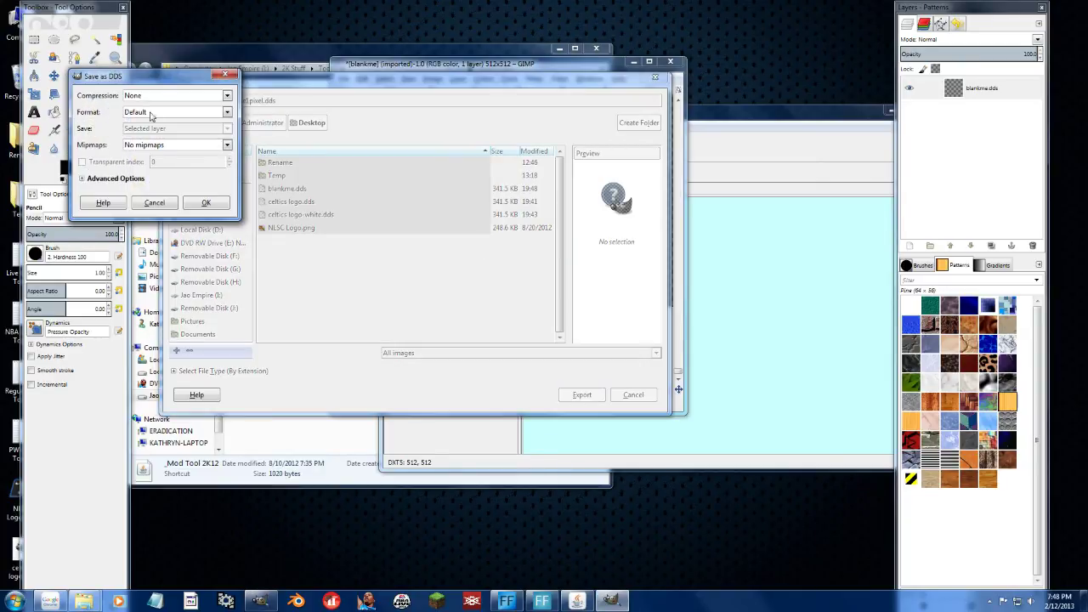
click(156, 96)
click(155, 147)
click(178, 144)
click(163, 170)
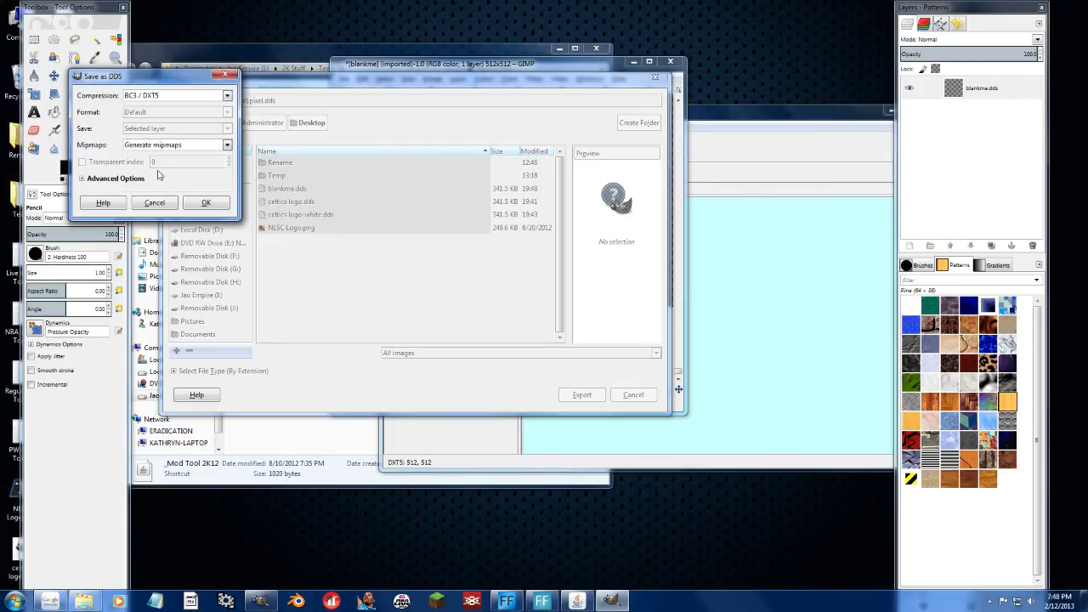
click(204, 203)
- Close the image without saving and quit GIMP
click(671, 61)
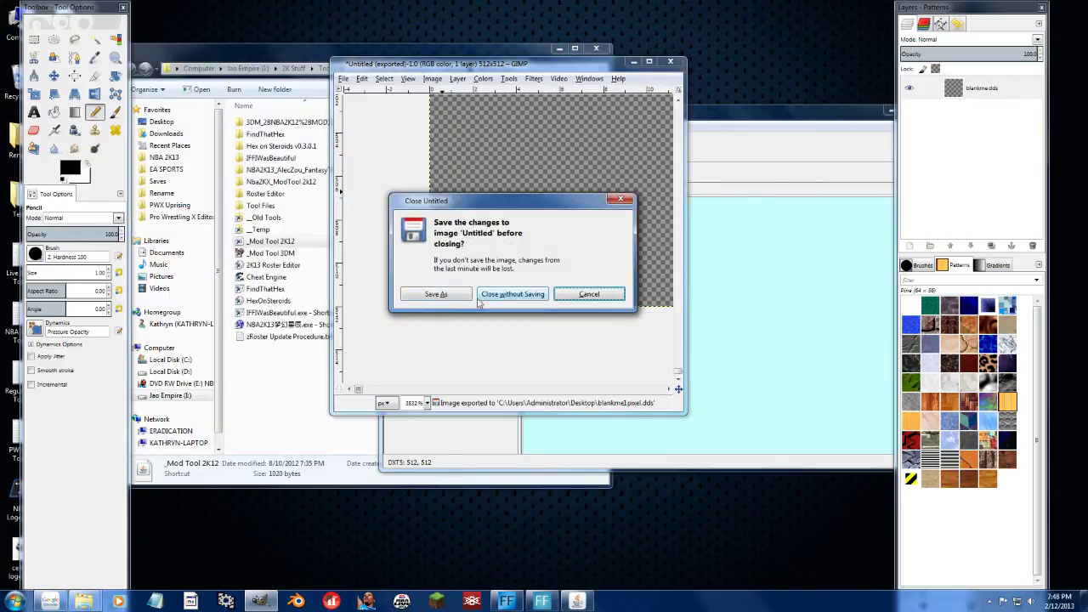
click(495, 292)
click(673, 62)
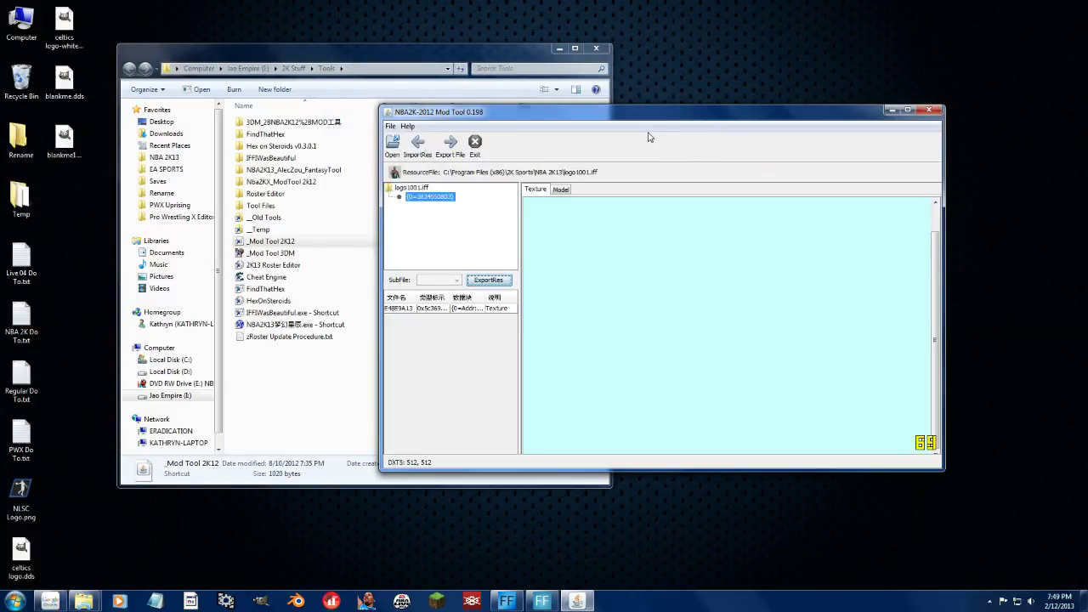
- Import blankme1pixel.dds from the Desktop into logo1001 and acknowledge the success message
click(420, 146)
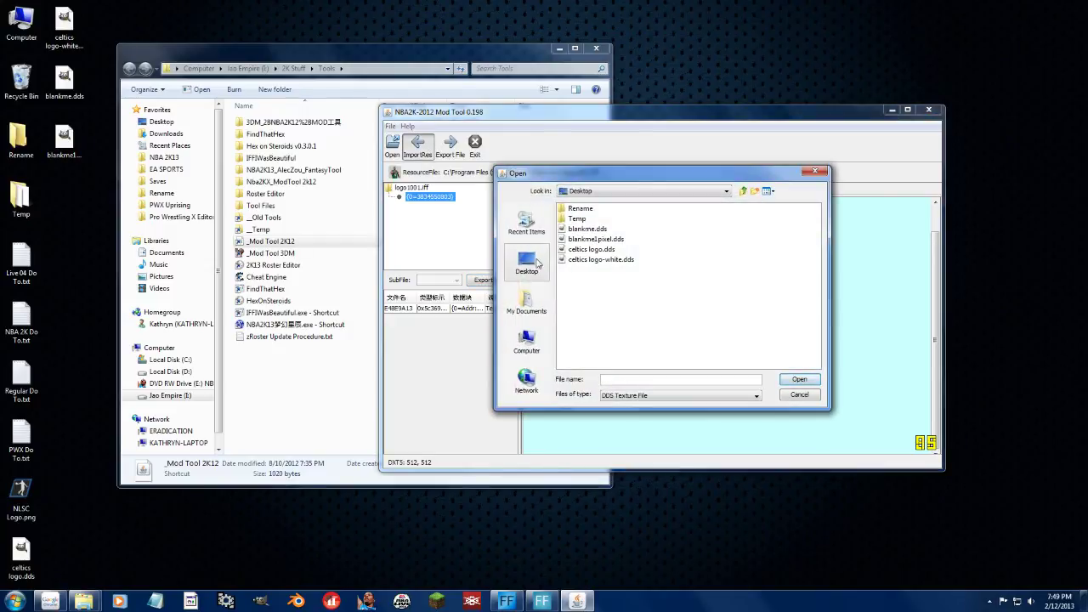
double_click(598, 243)
click(660, 306)
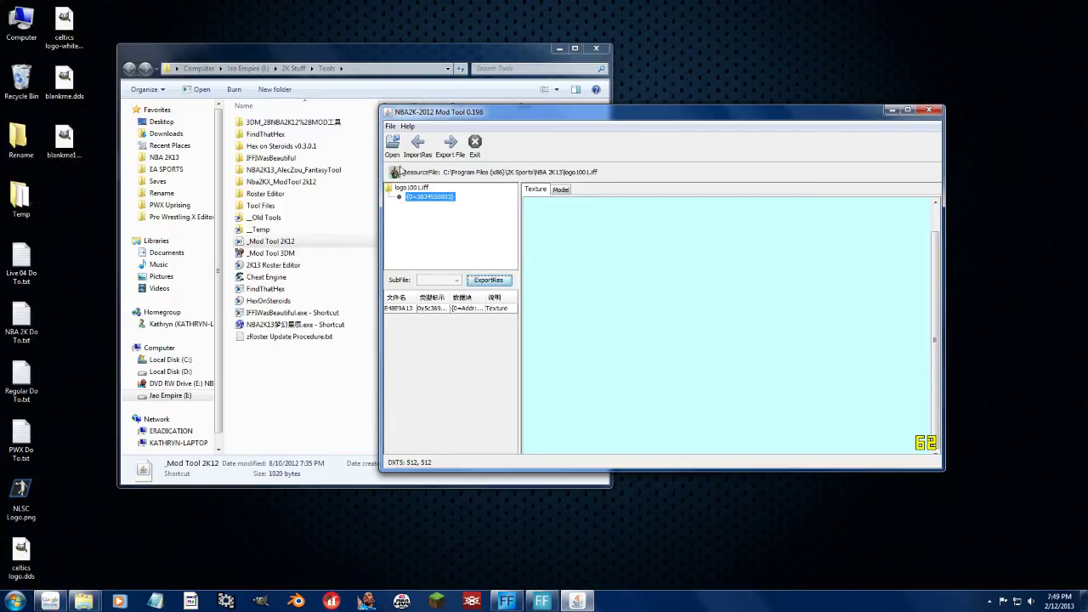
click(393, 147)
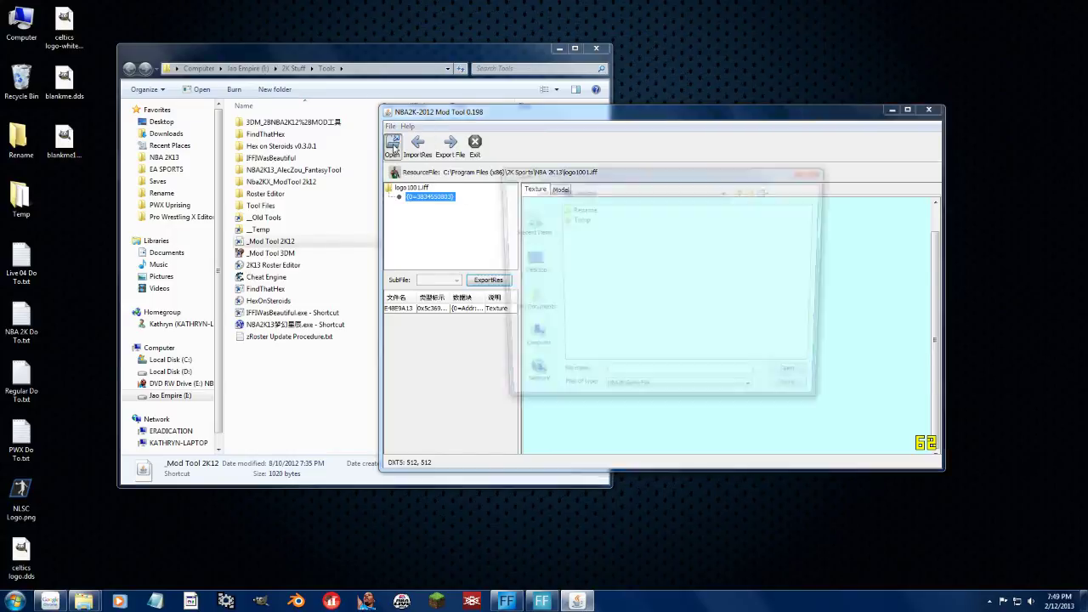
click(526, 302)
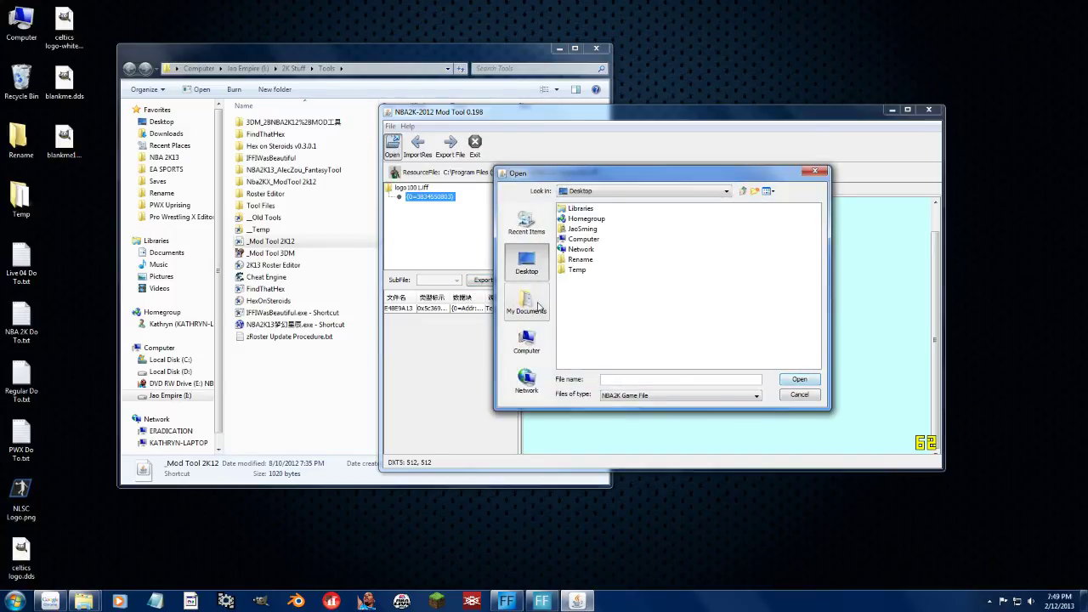
drag(655, 364, 723, 364)
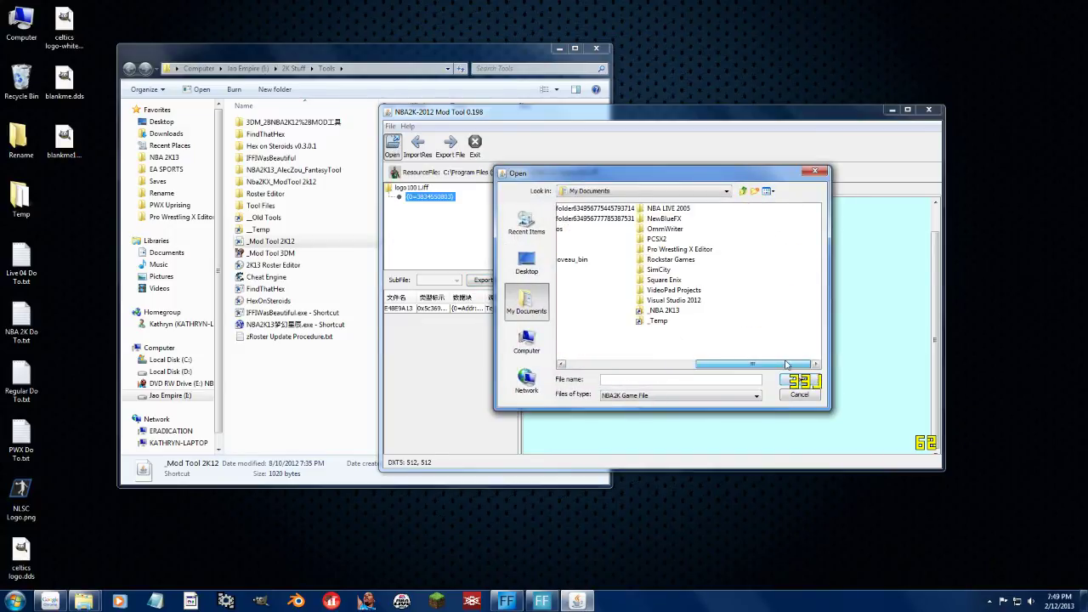
double_click(669, 310)
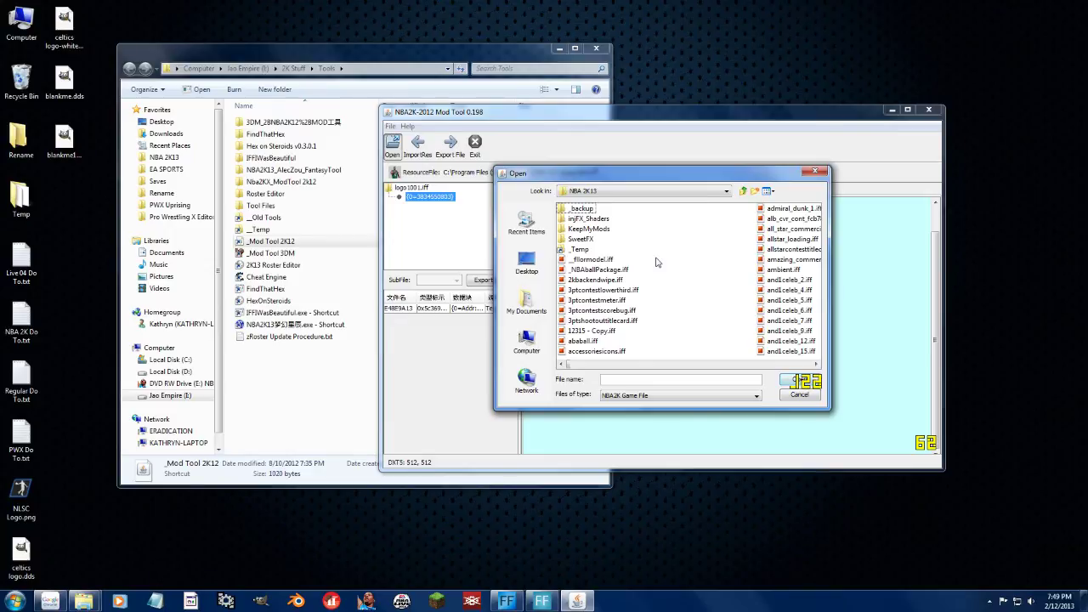
click(815, 172)
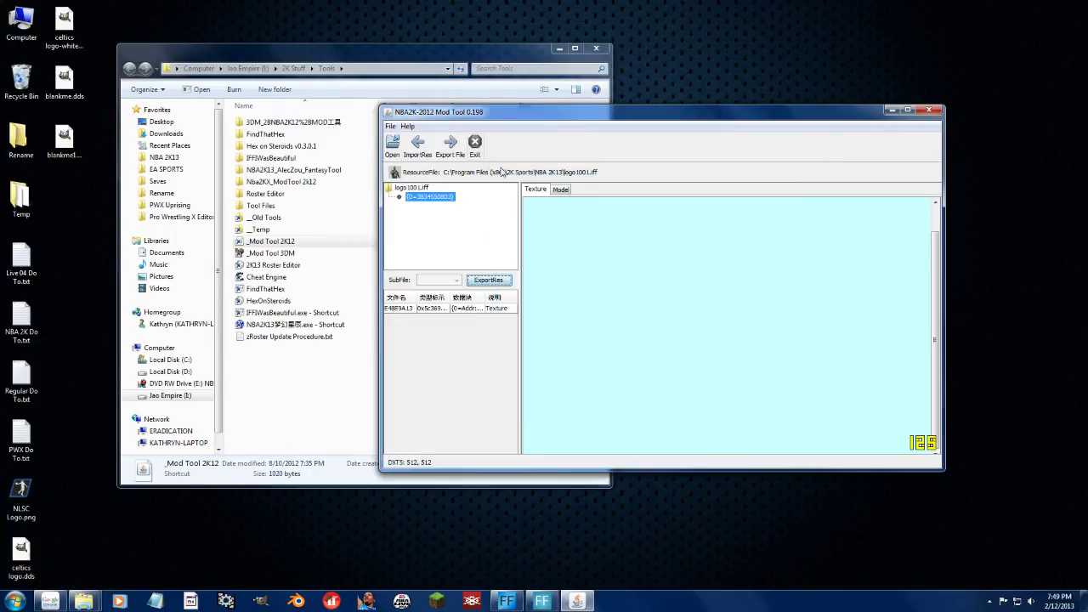
click(417, 146)
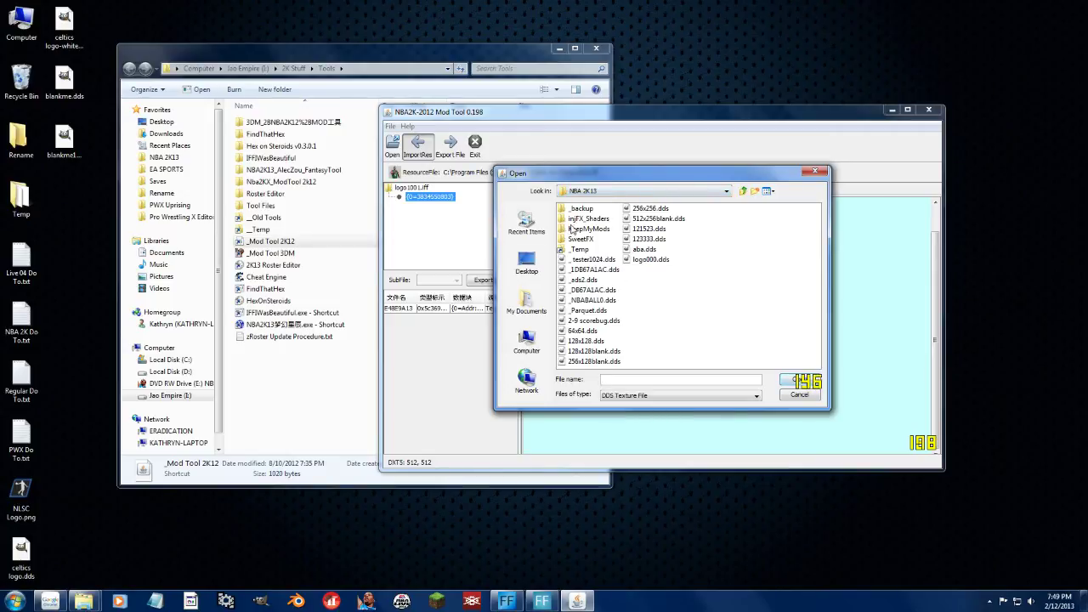
click(592, 259)
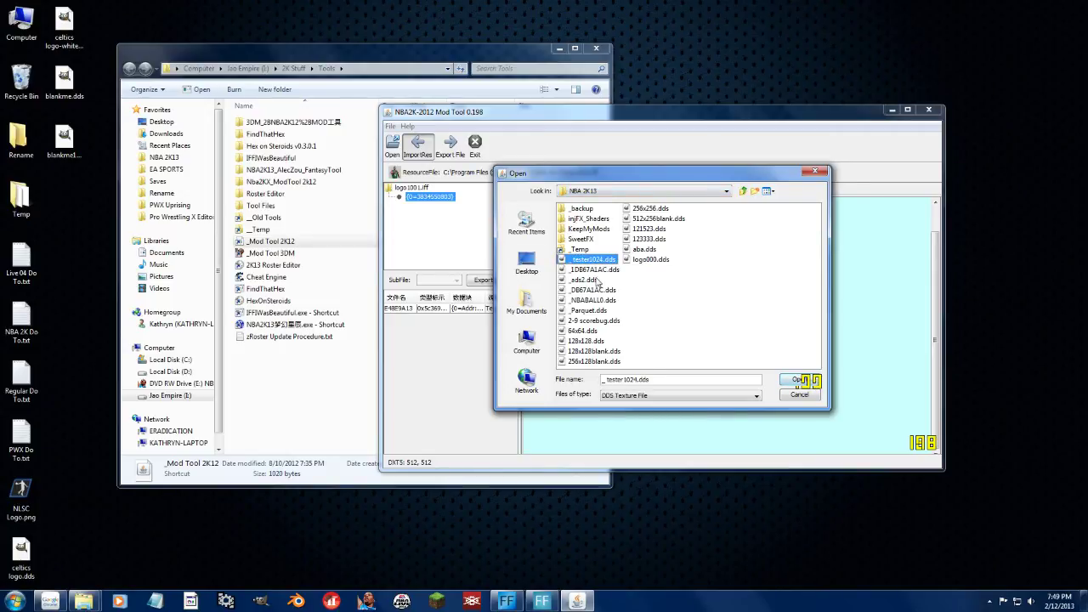
click(613, 320)
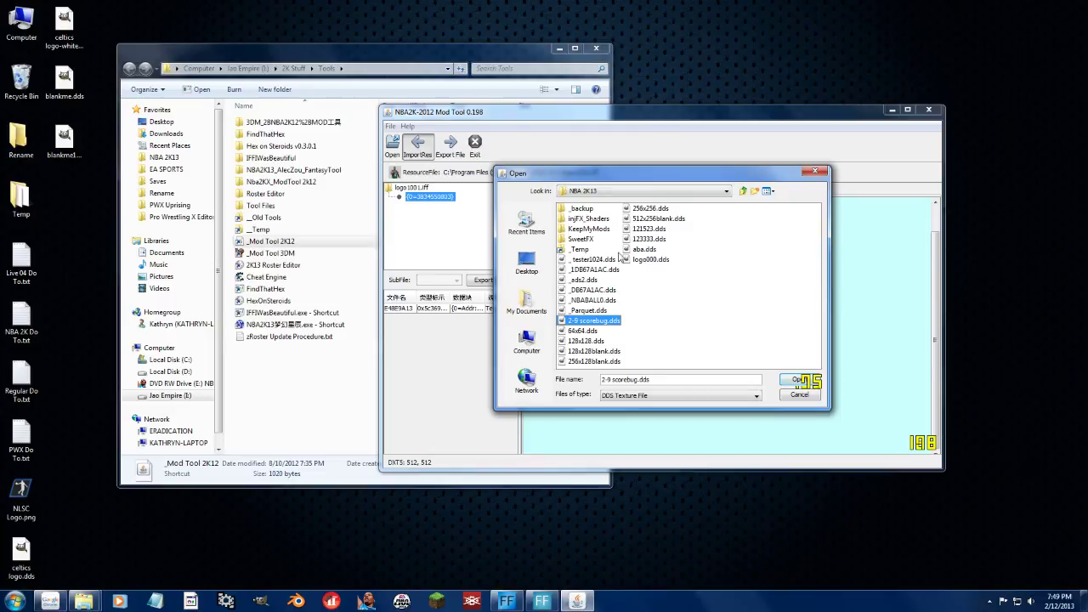
click(611, 361)
key(Up)
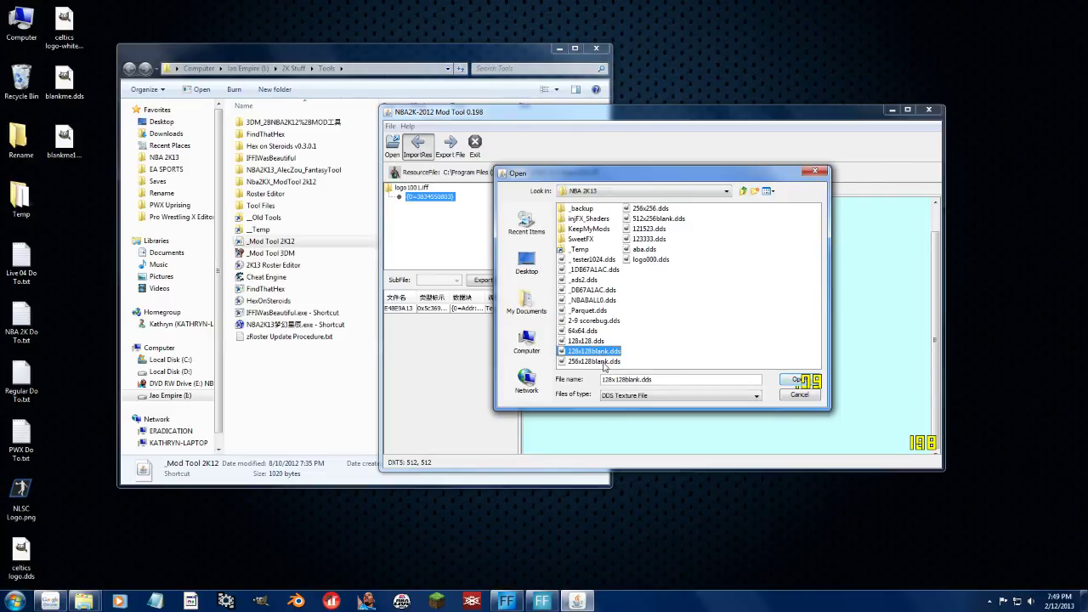
click(603, 362)
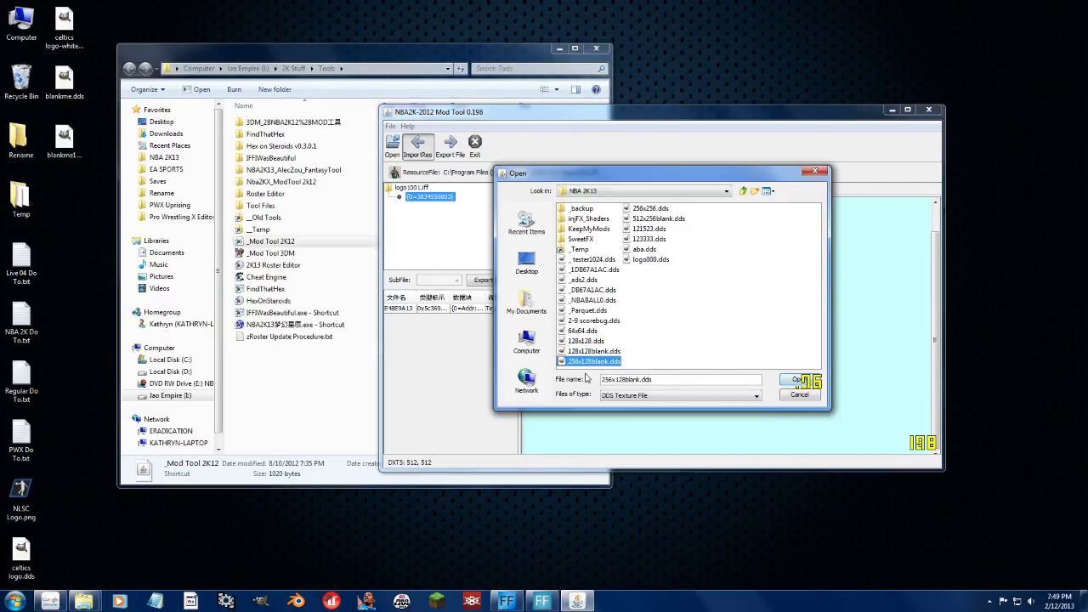
click(663, 219)
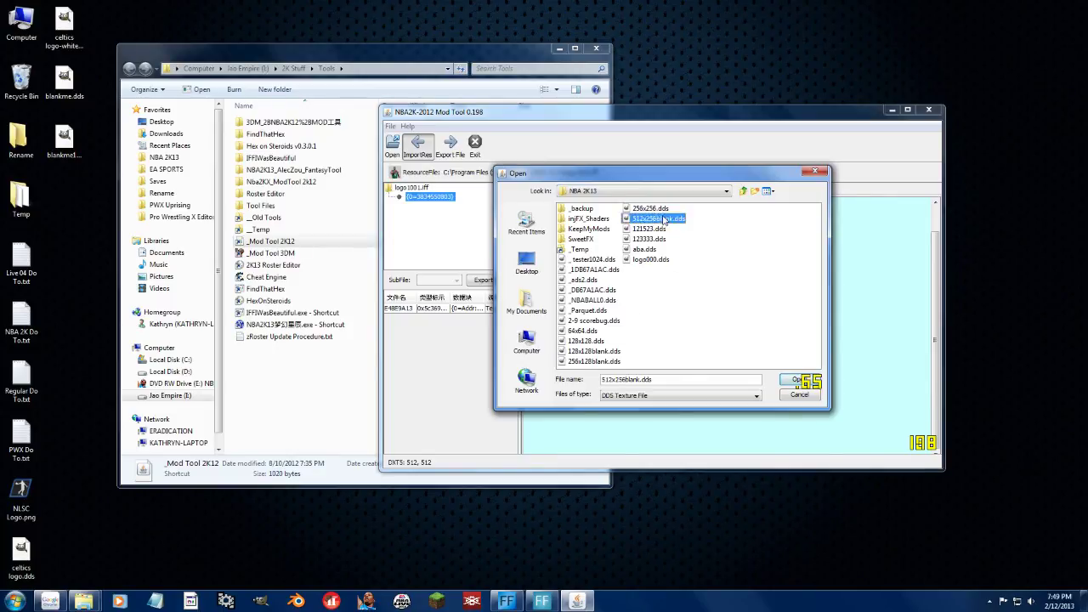
click(683, 268)
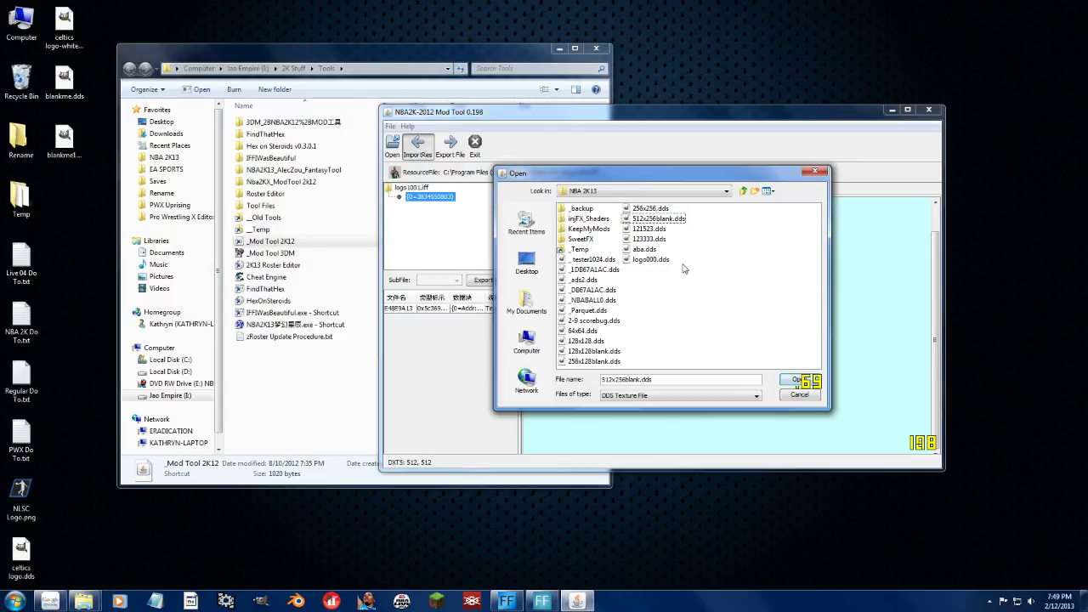
click(814, 172)
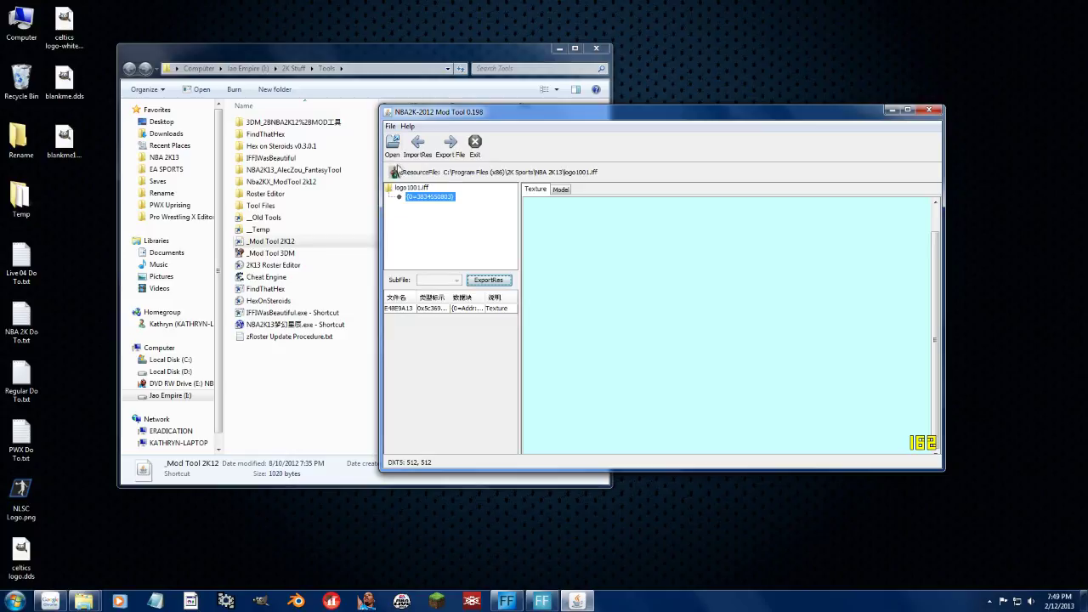